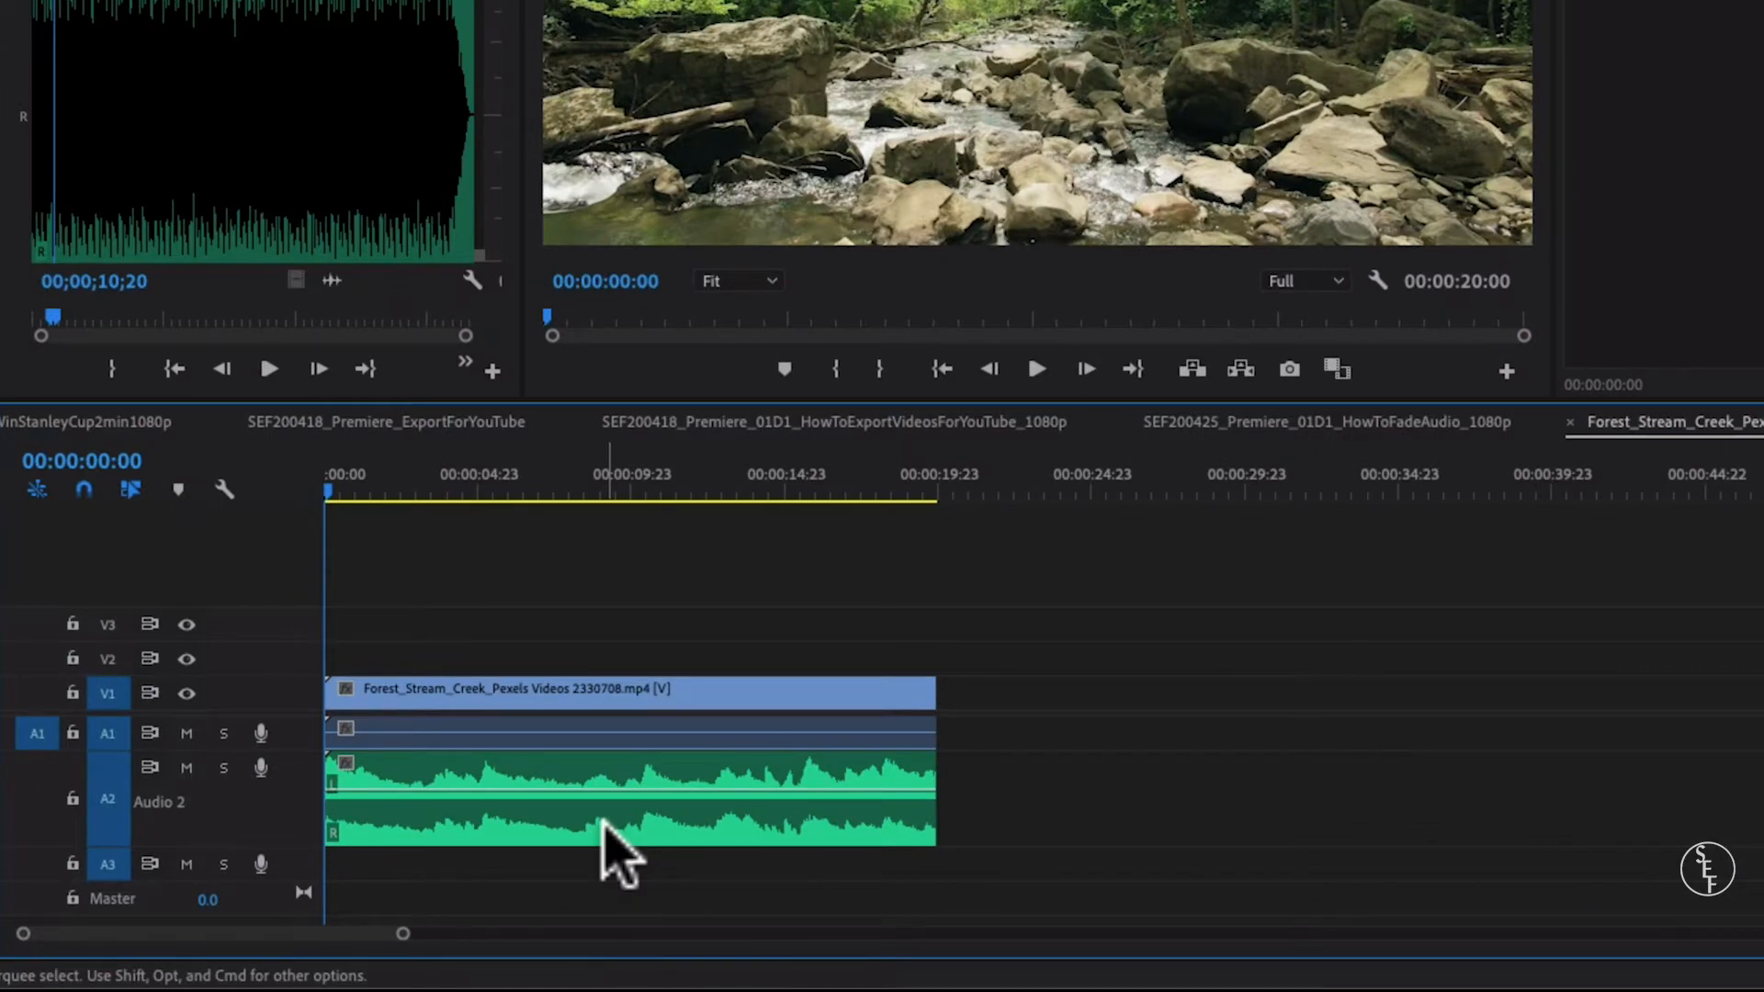
Step: Search the effects for "fade" and apply the Exponential Fade audio transition to the start of the Audio 2 clip
key("space")
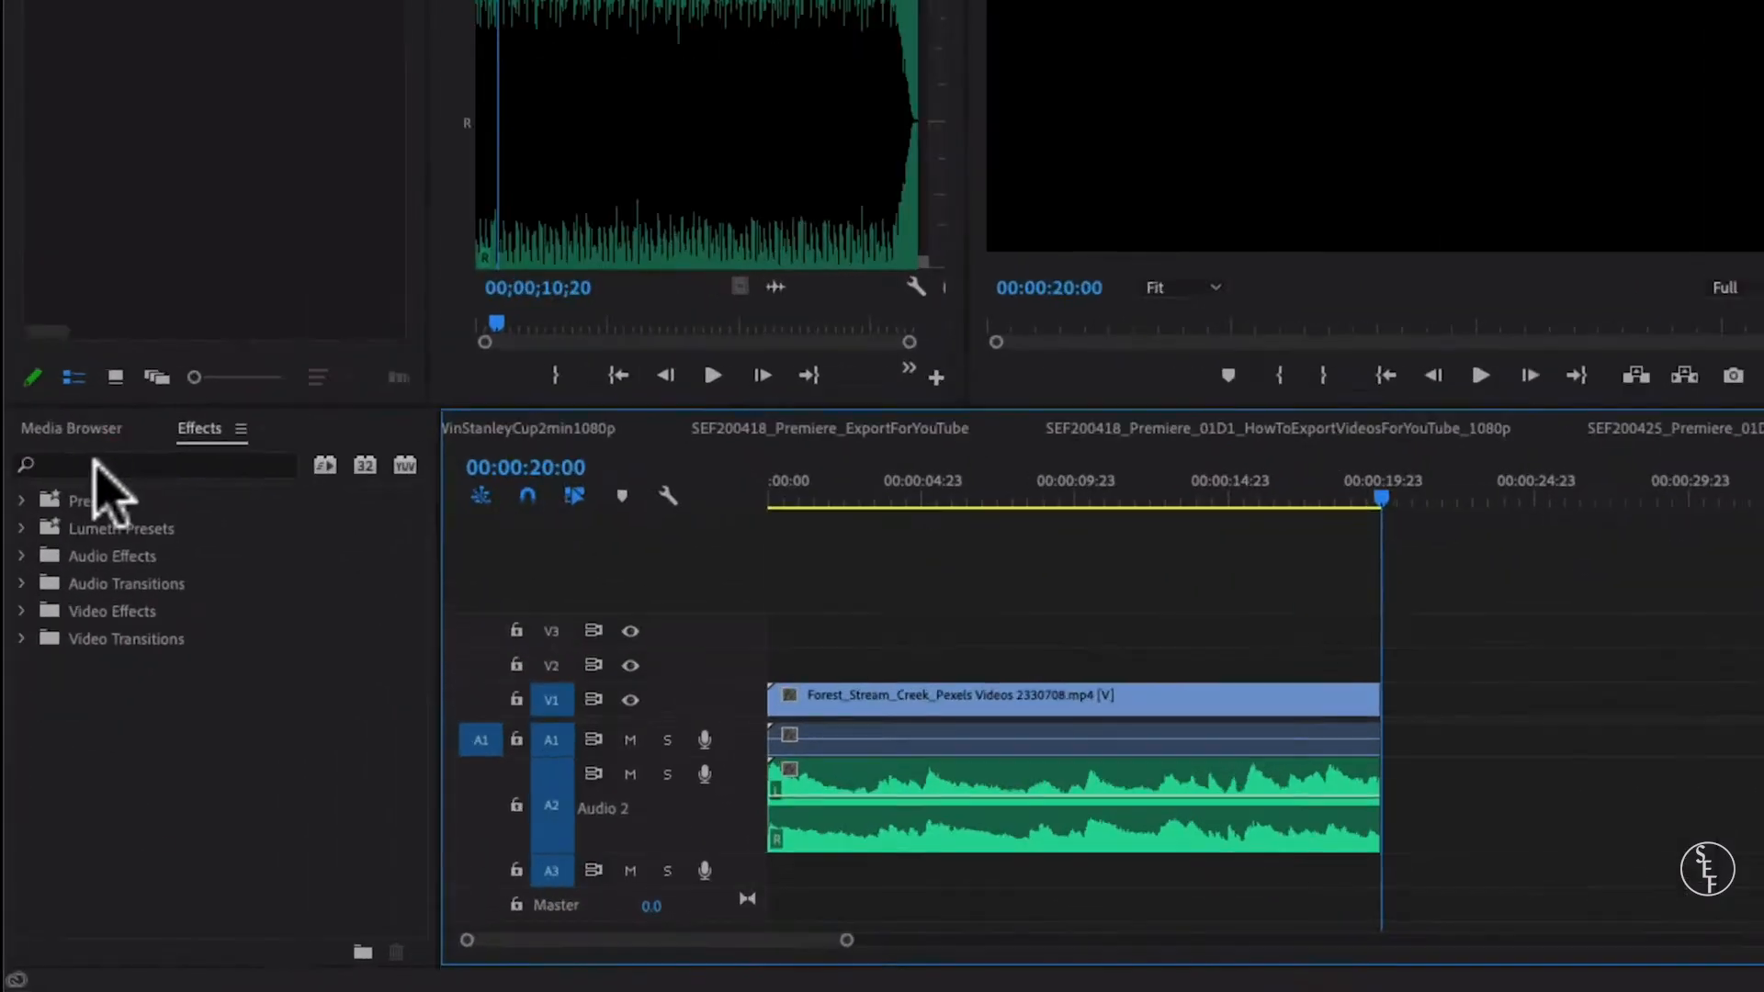
left_click(64, 638)
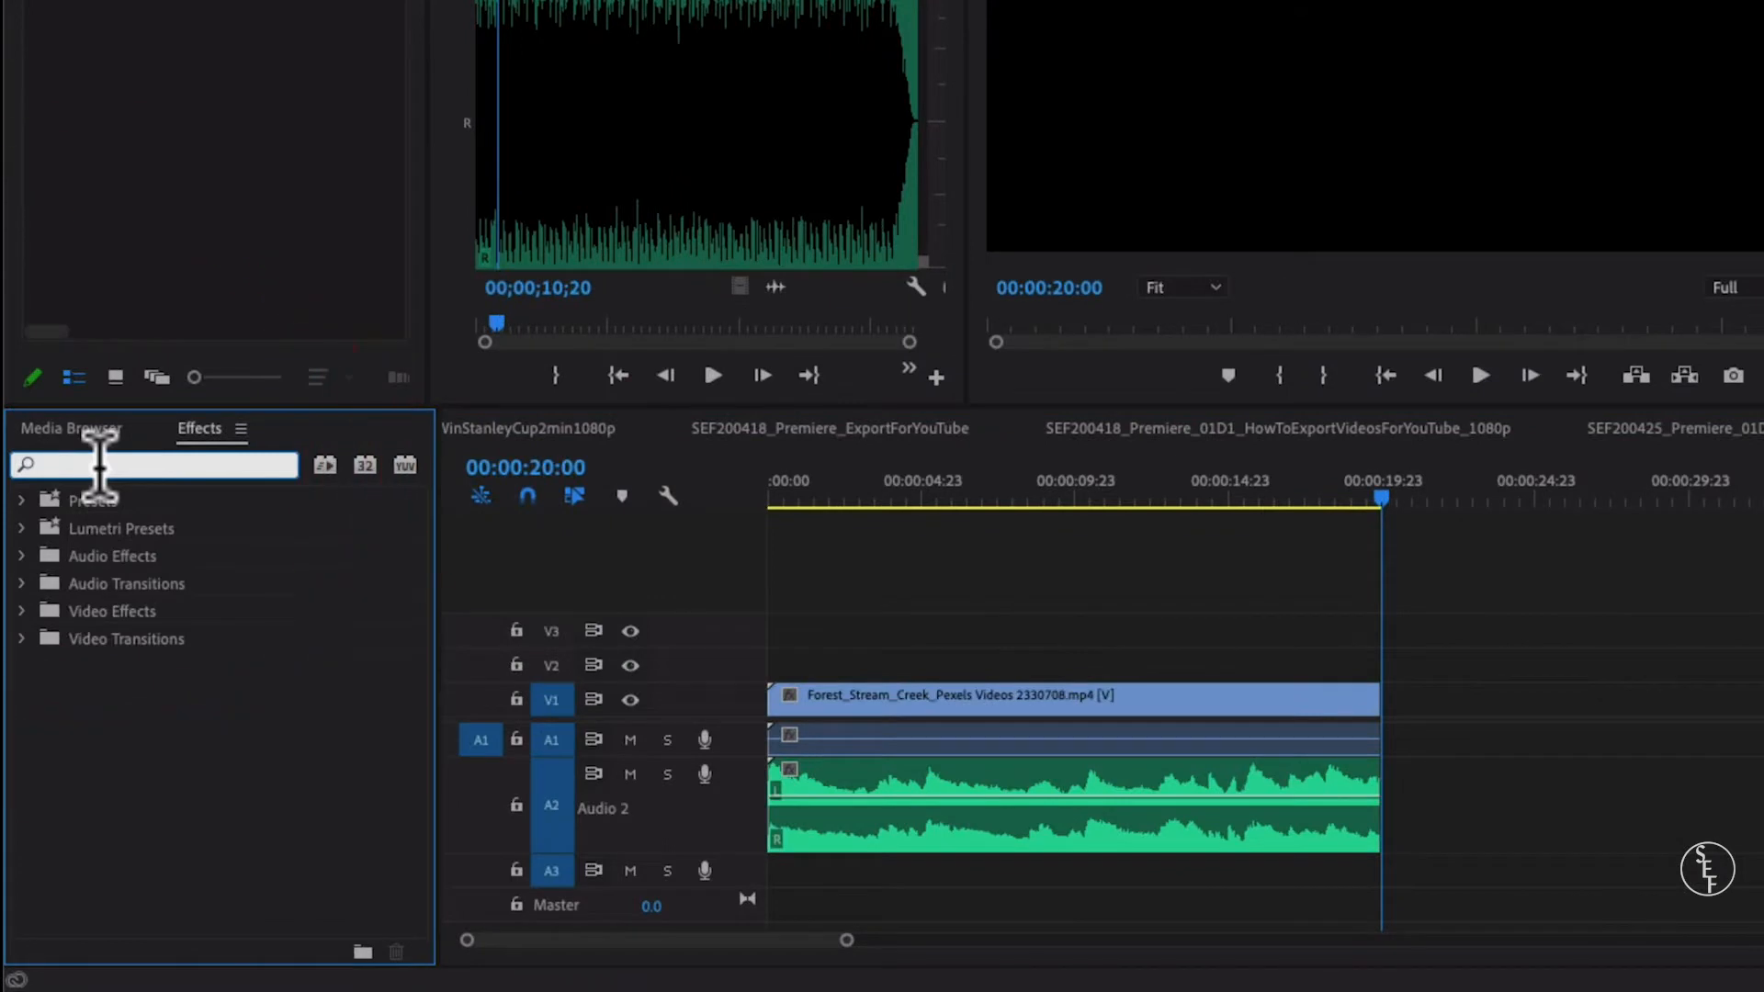
type("fade")
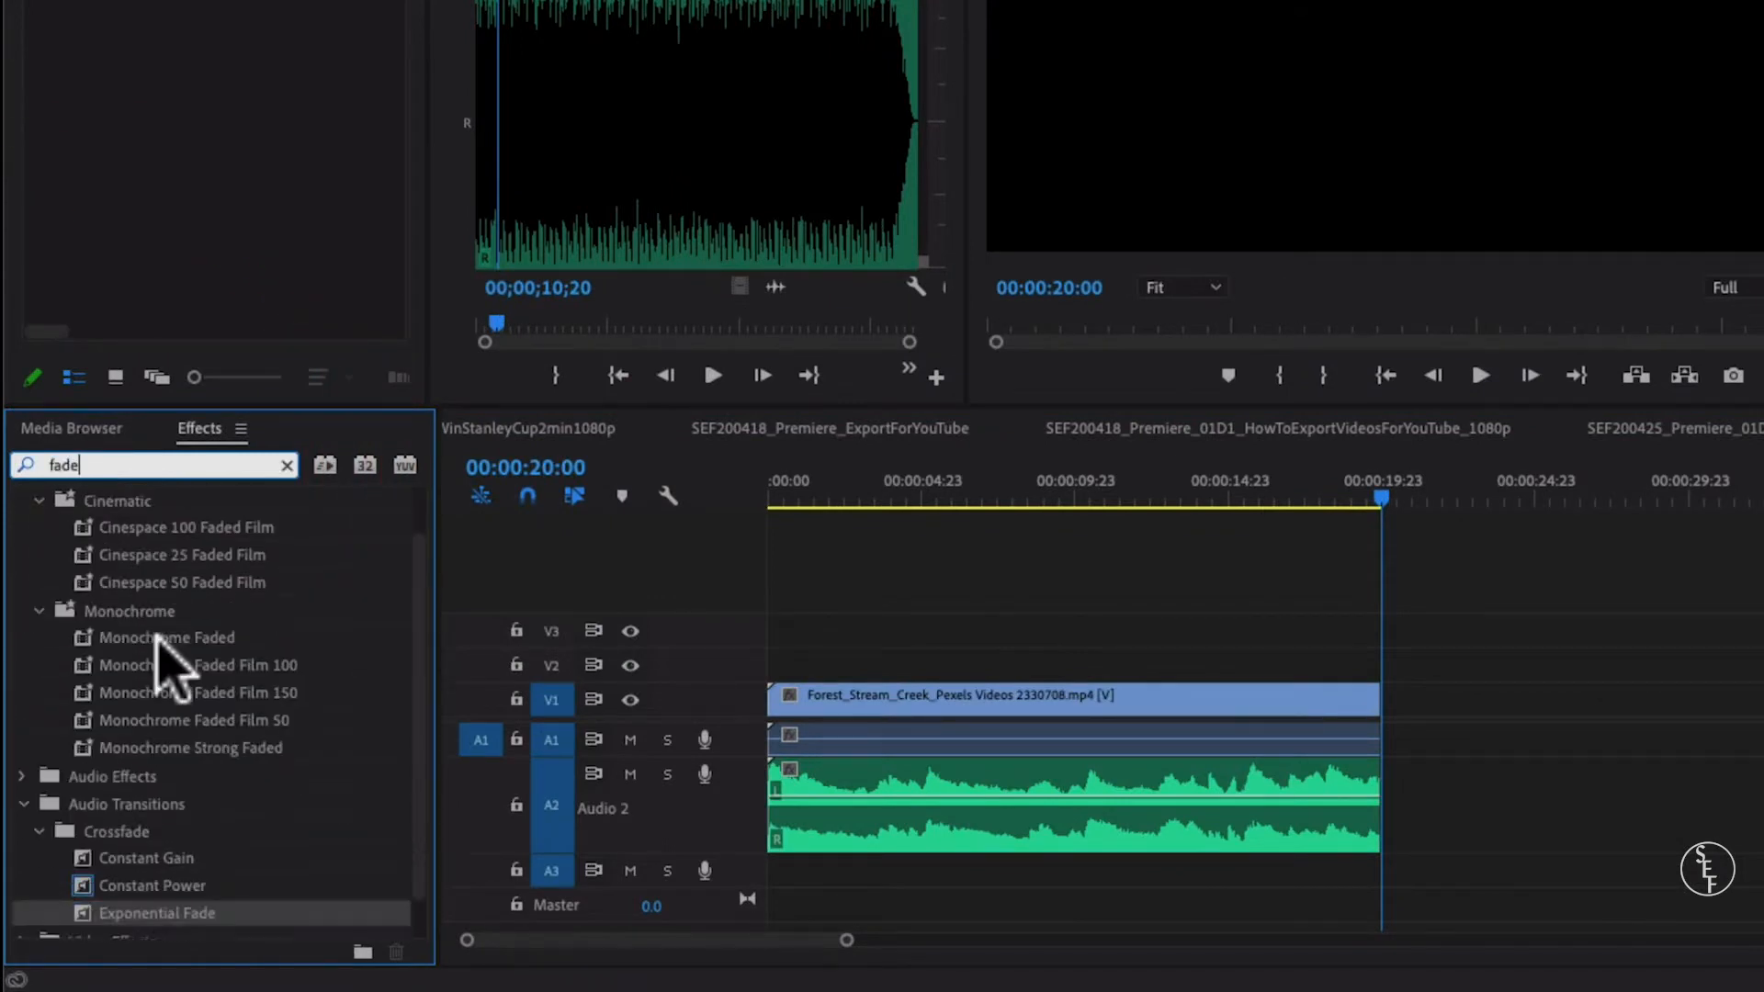
scroll(169, 670, "down", 2)
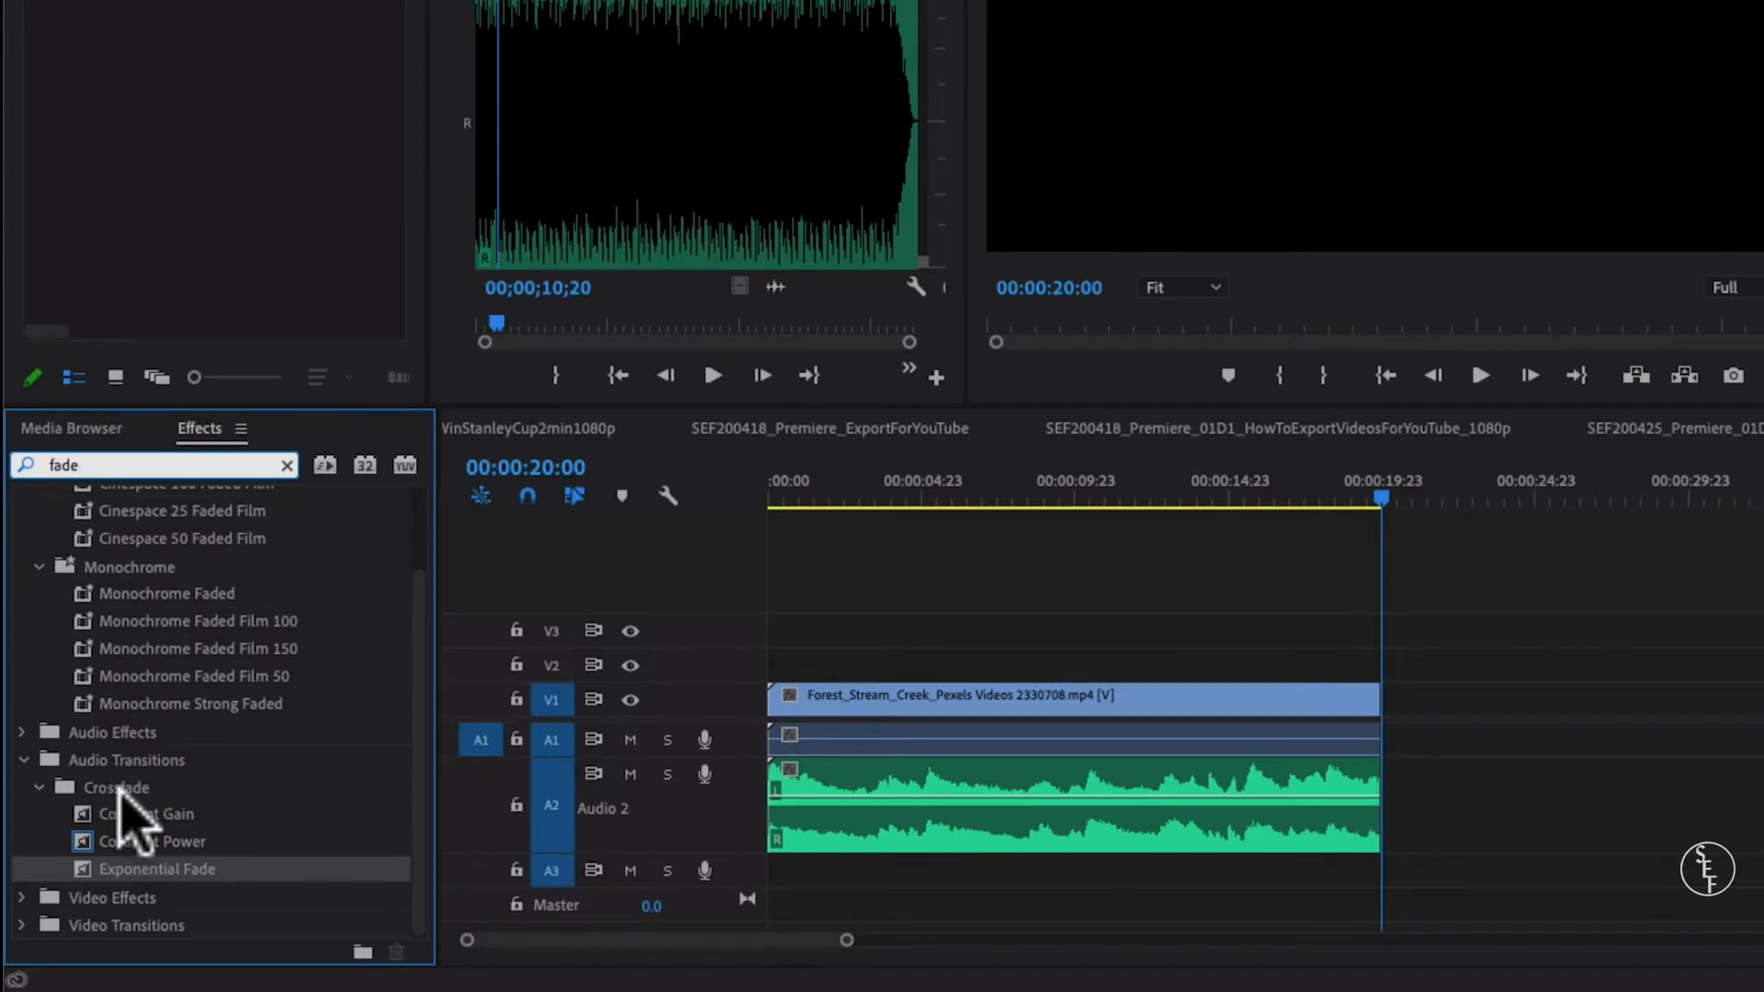
left_click(143, 870)
left_click_drag(140, 868, 775, 807)
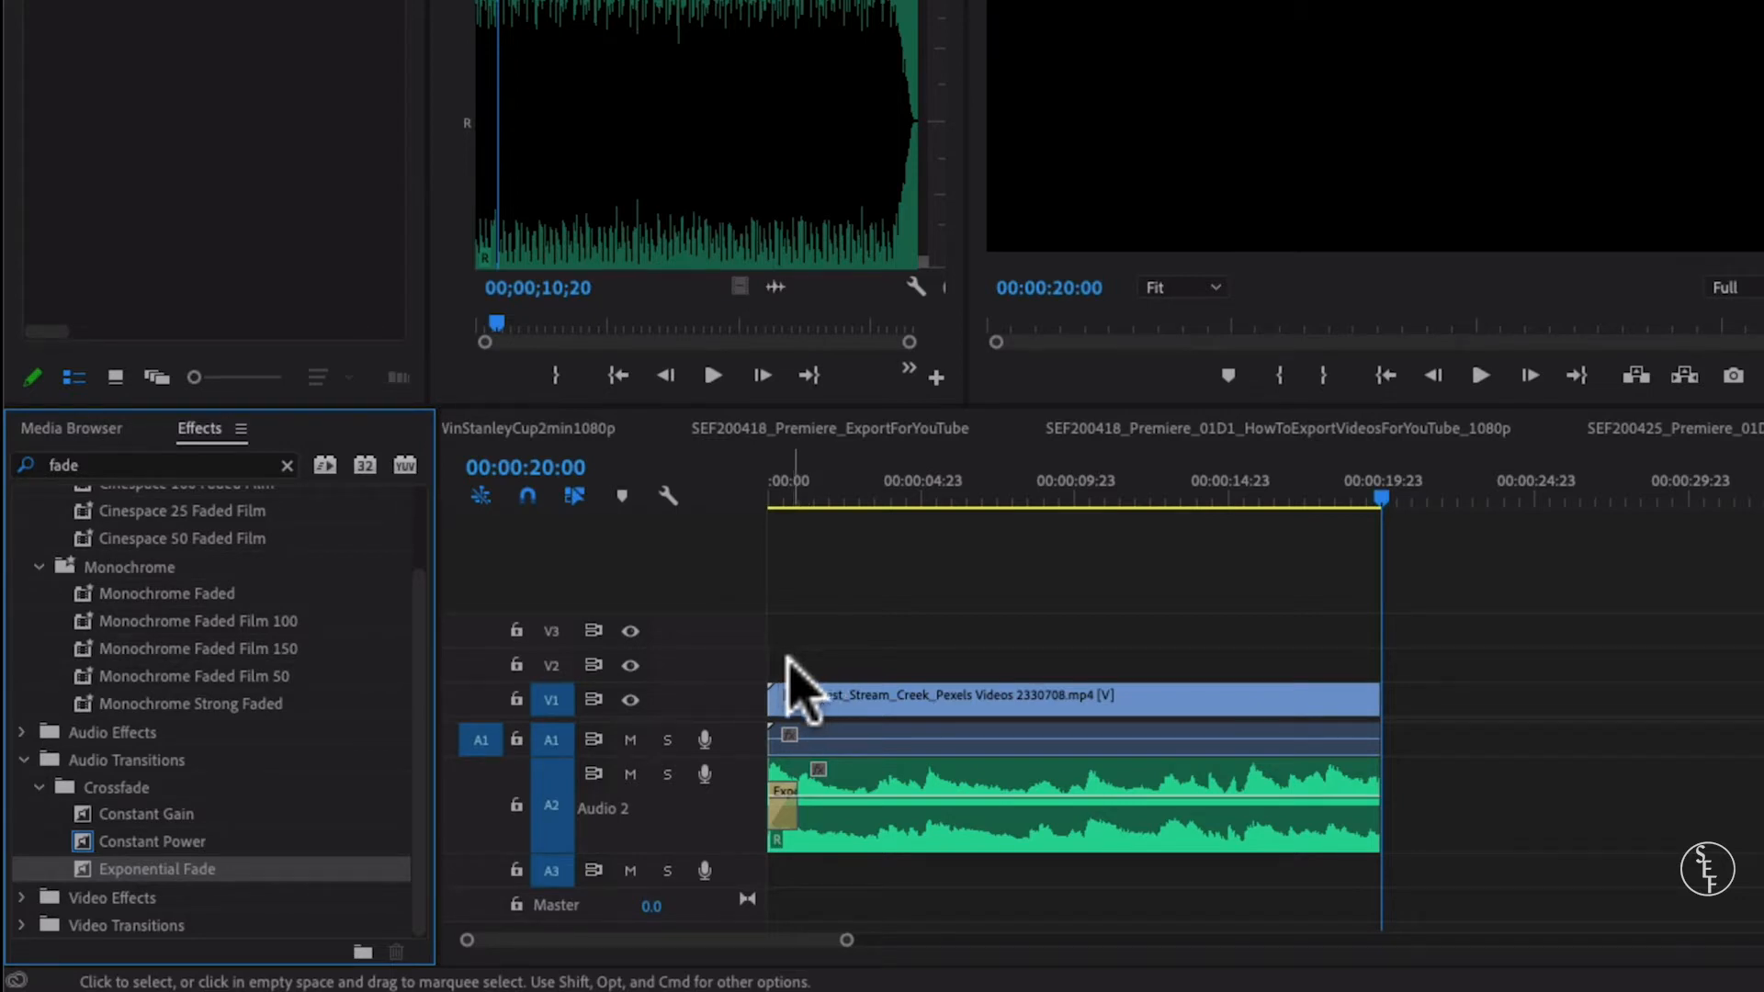
Step: Play the sequence from the start to hear the Exponential Fade at its default length
left_click(792, 487)
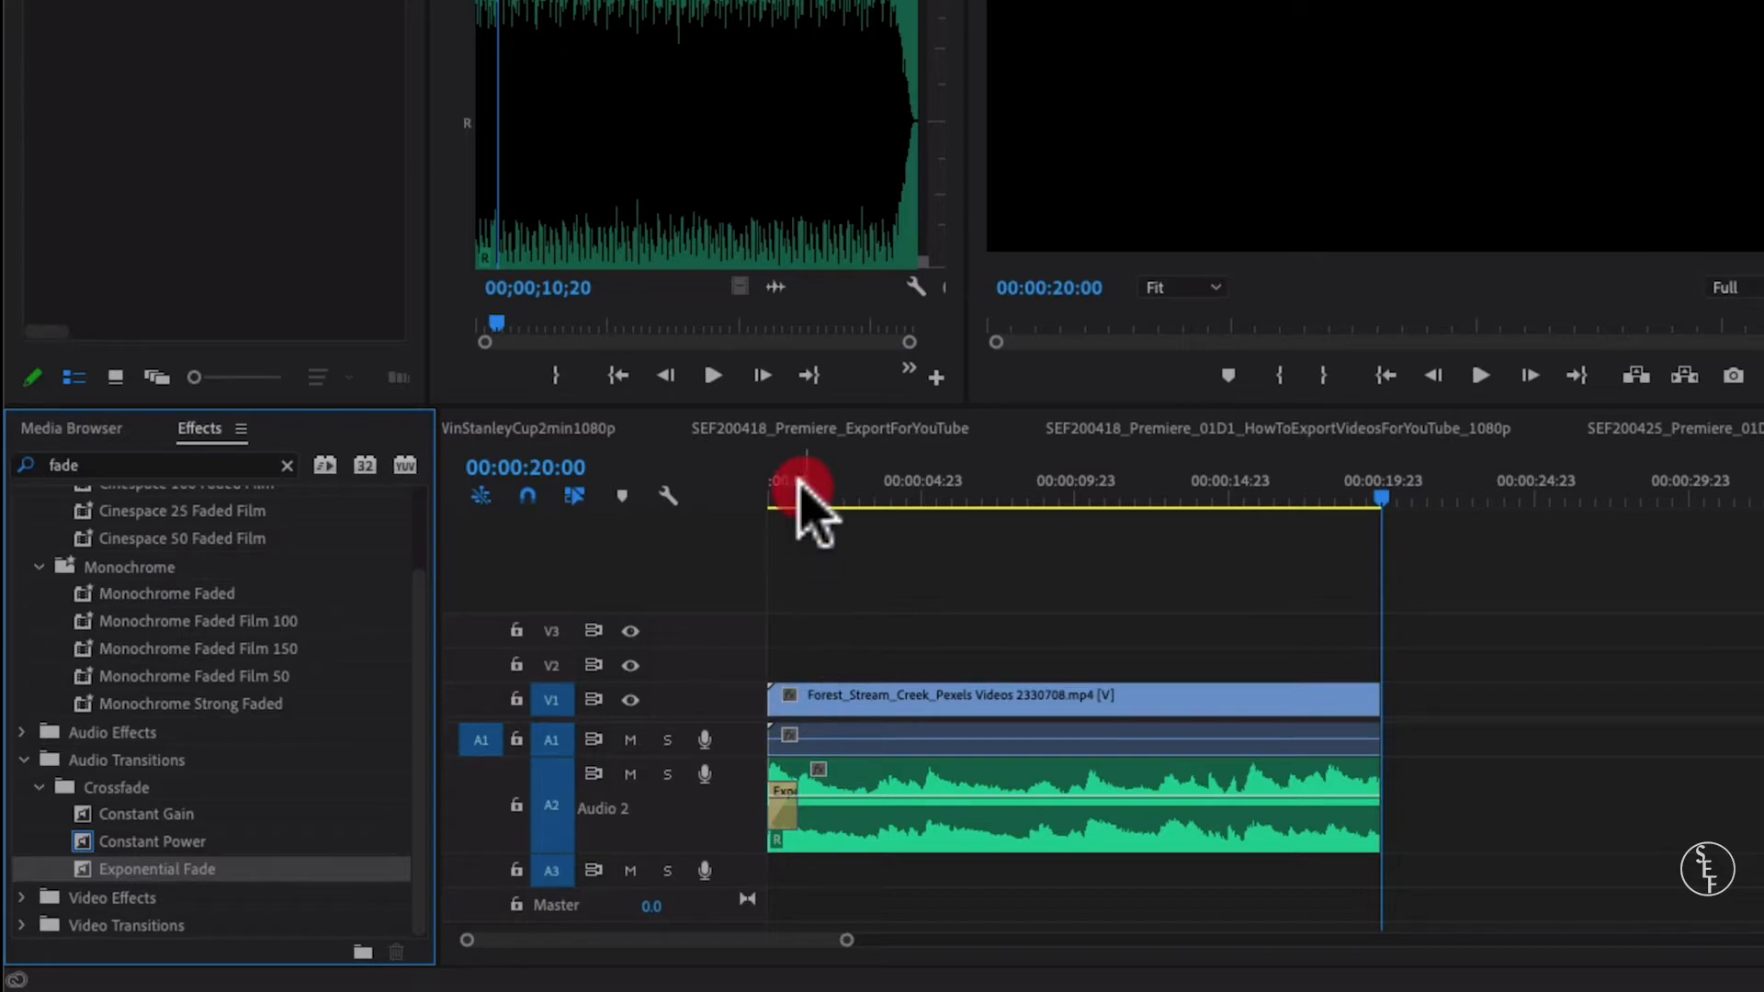
key("space")
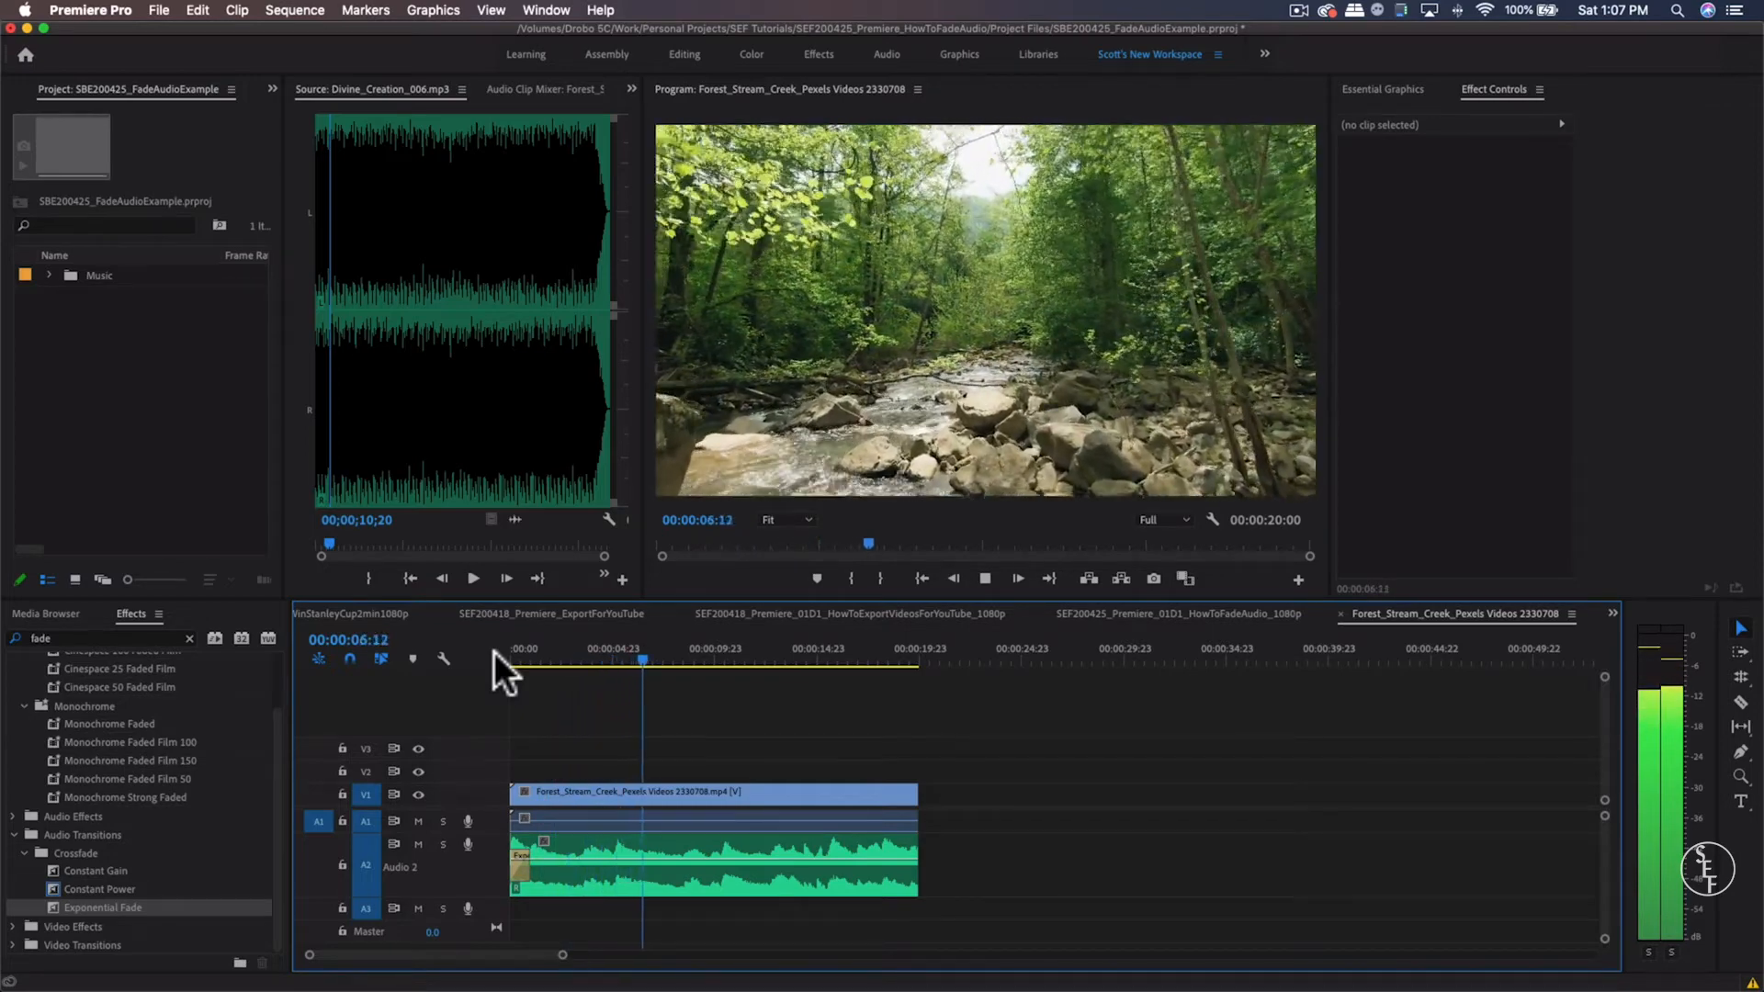
key("space")
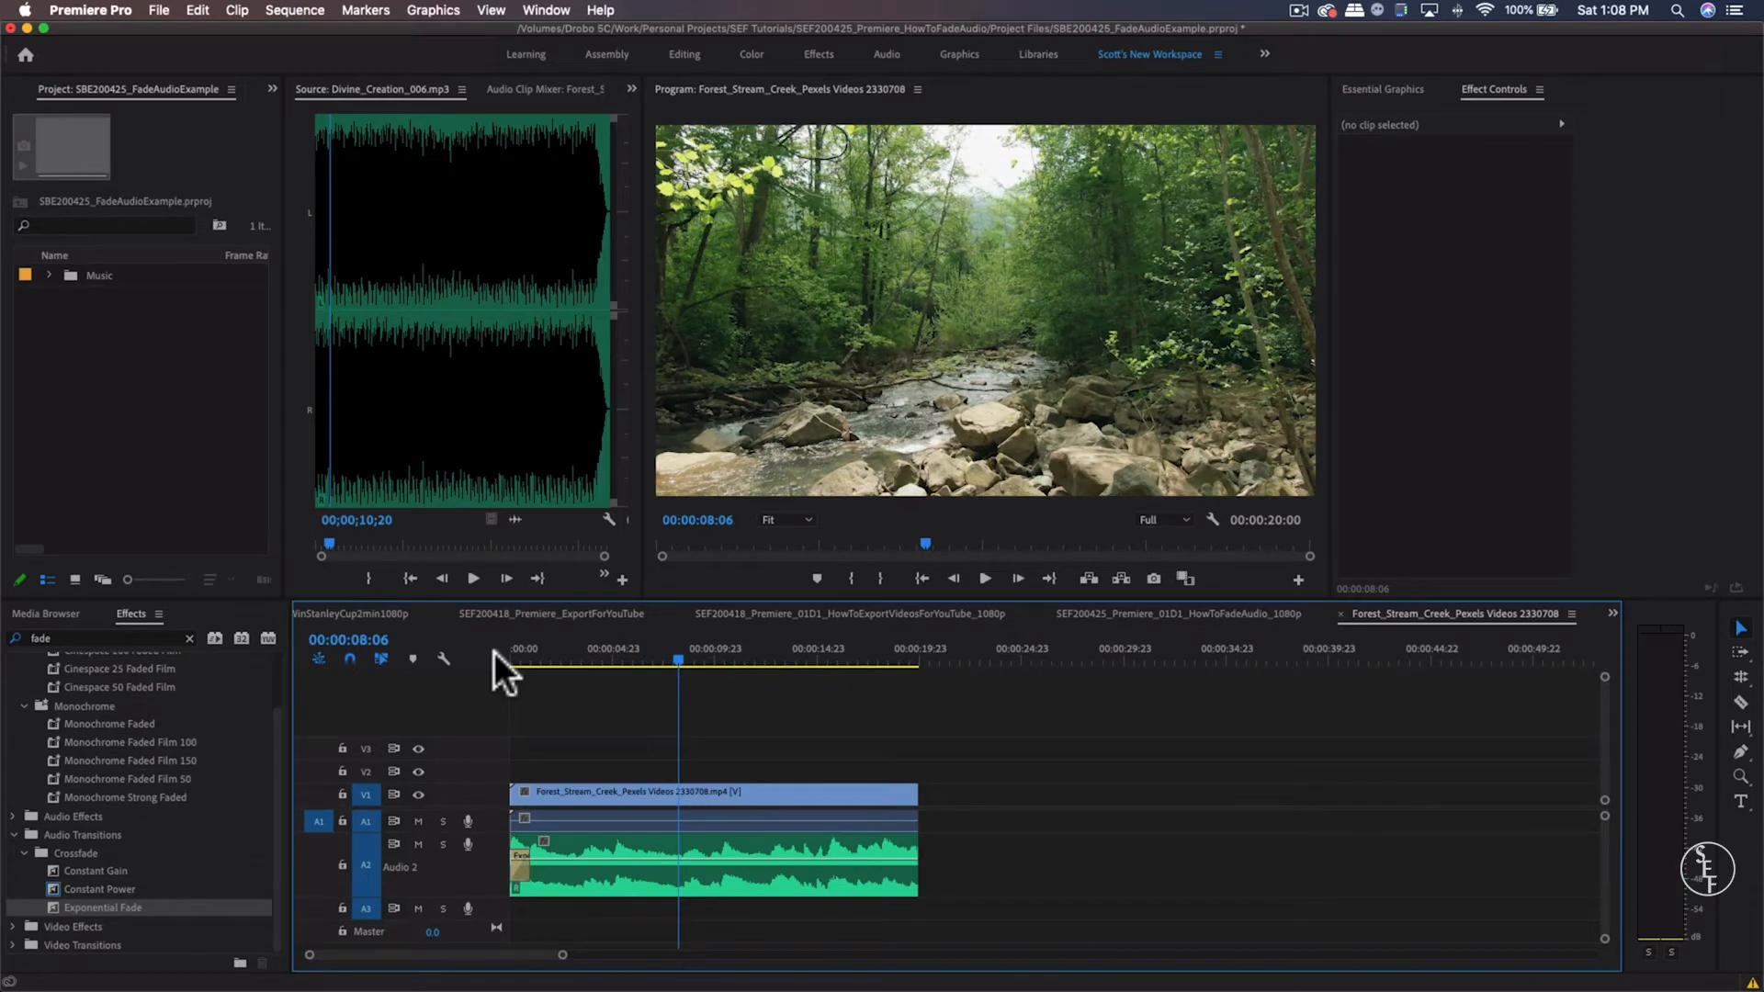
Step: Shorten the Exponential Fade at the audio clip's start to 00:00:00:11 and play the result from the beginning
left_click_drag(565, 955, 487, 955)
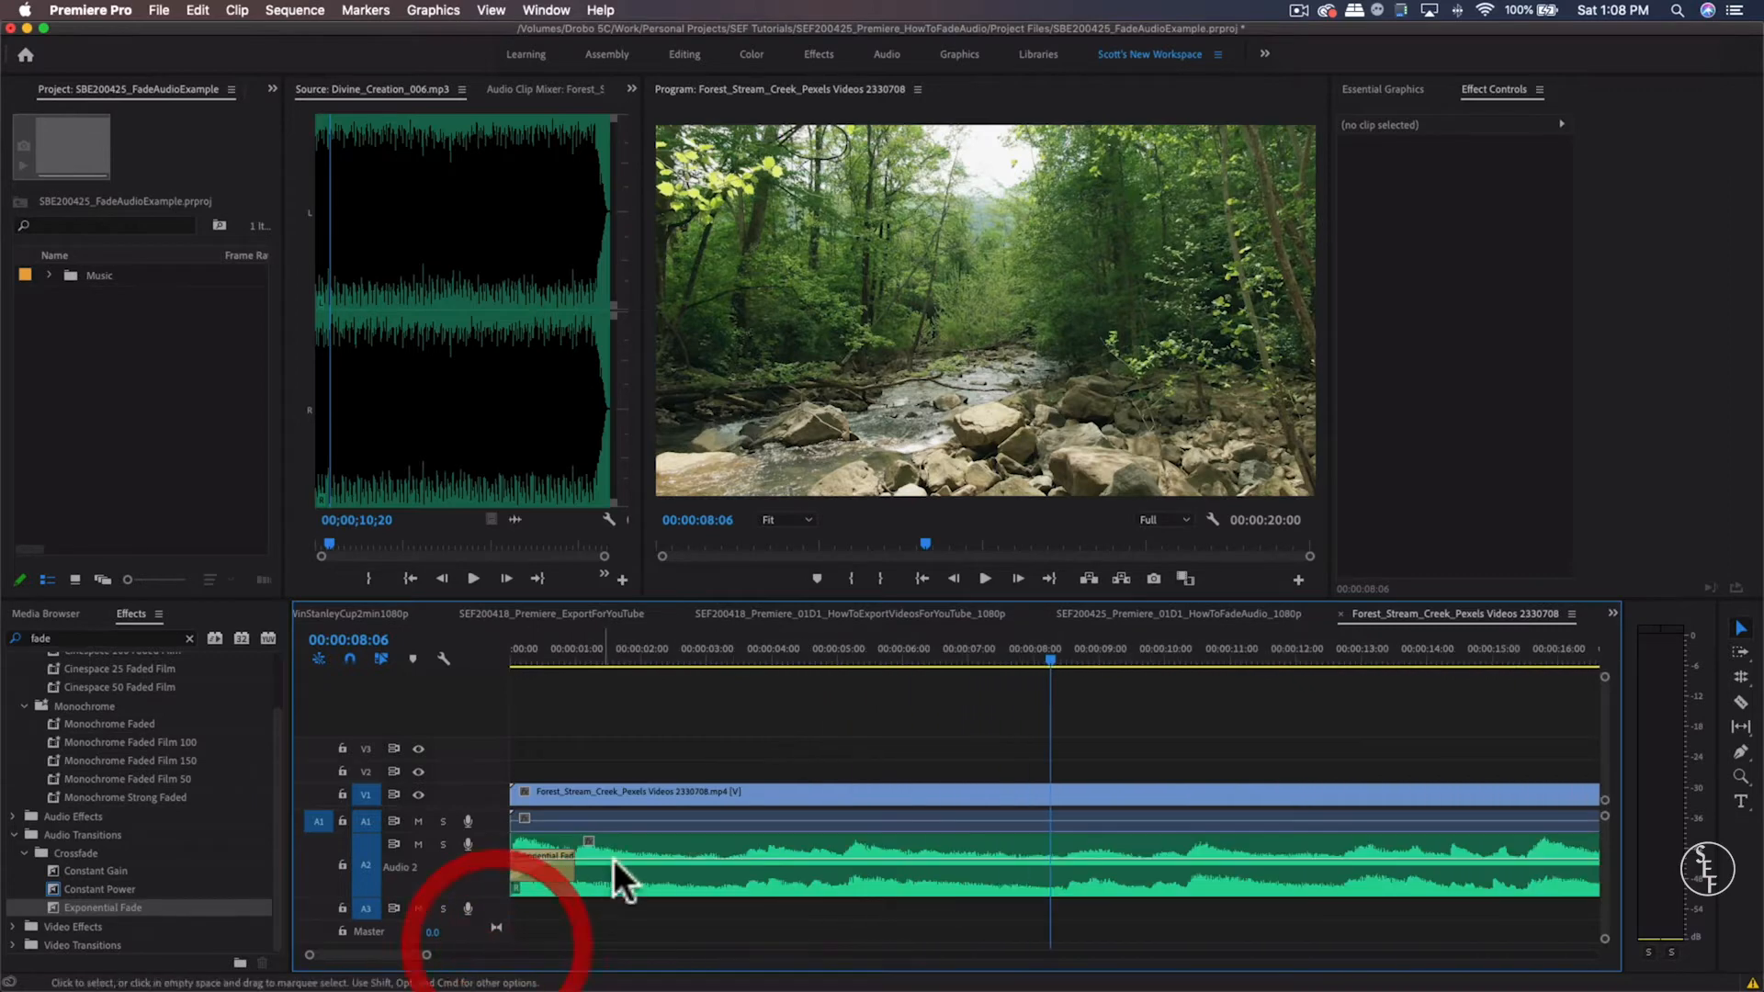
left_click(574, 865)
left_click_drag(572, 865, 542, 865)
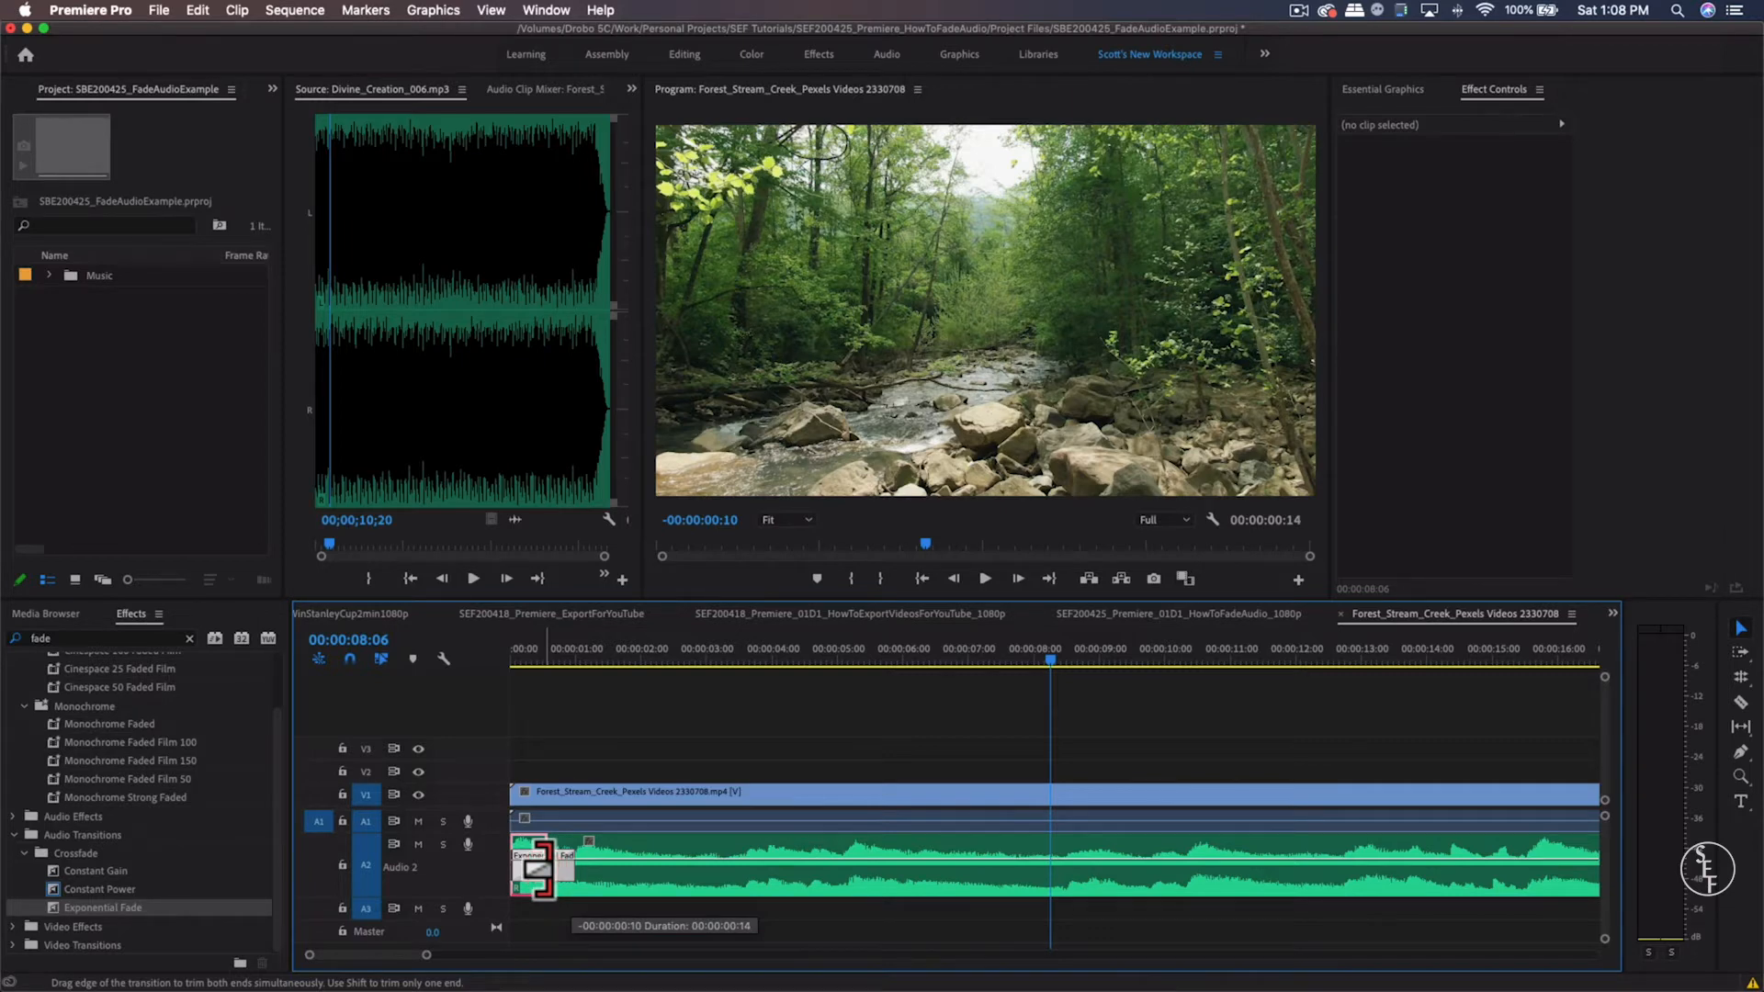
left_click_drag(542, 865, 532, 865)
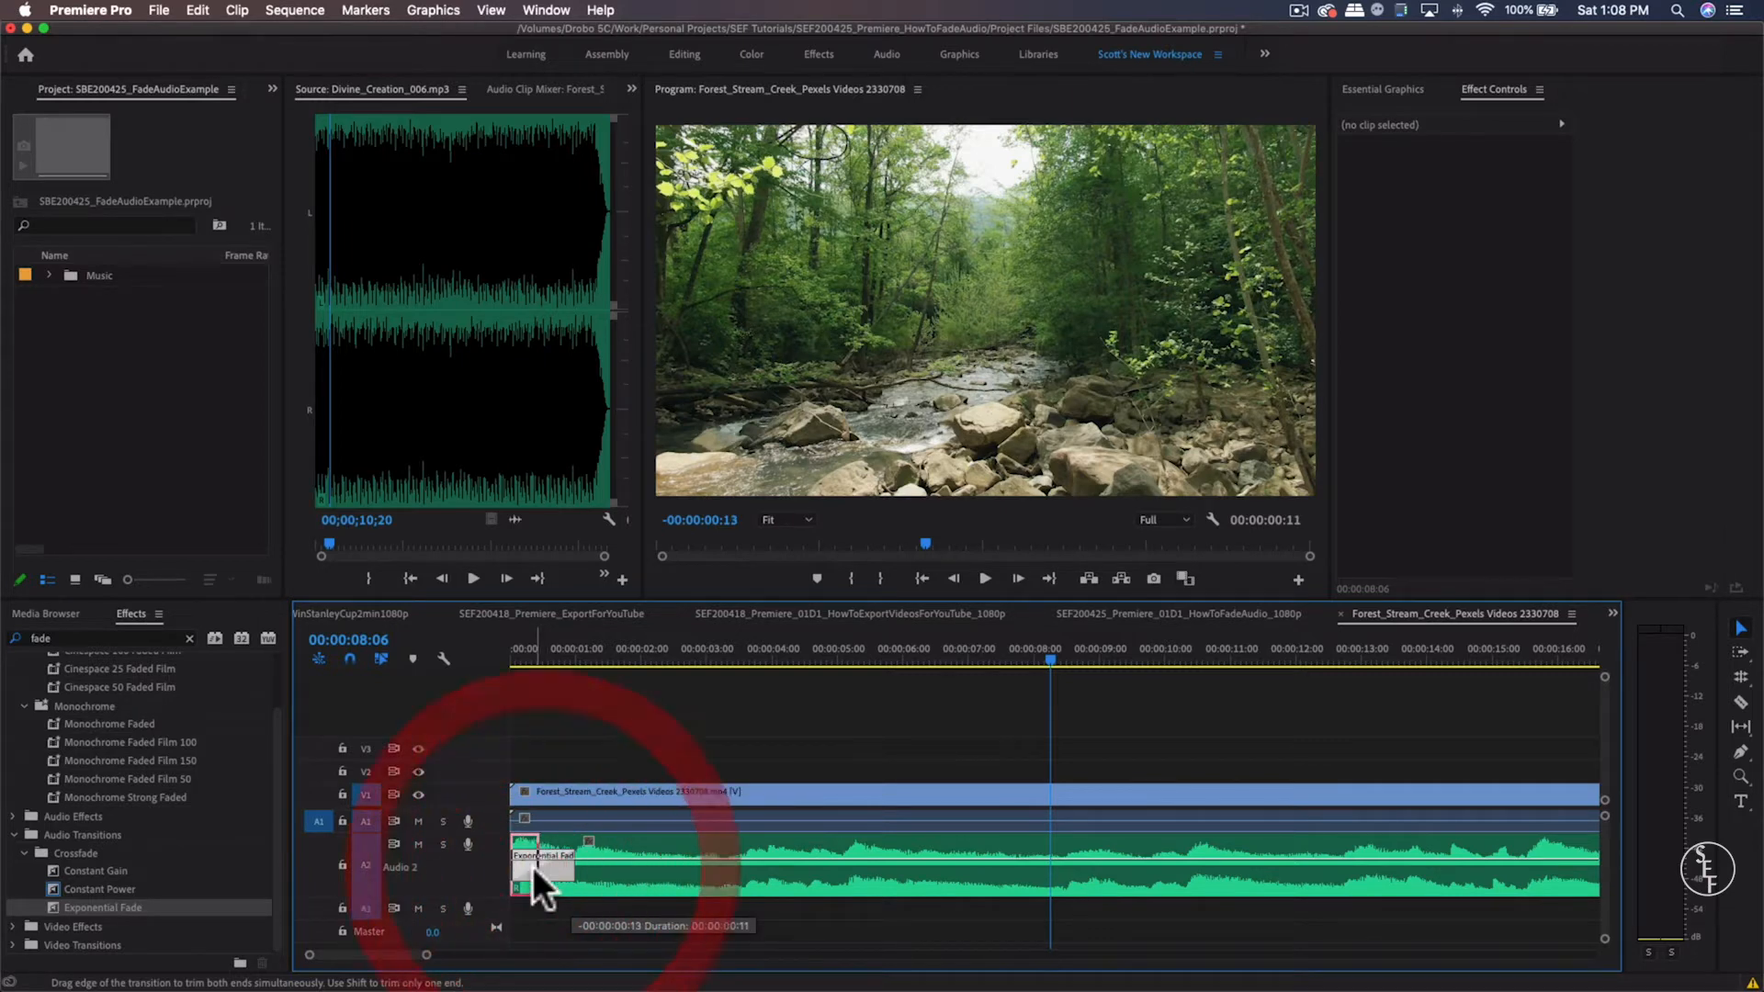
left_click_drag(544, 653, 507, 659)
key("space")
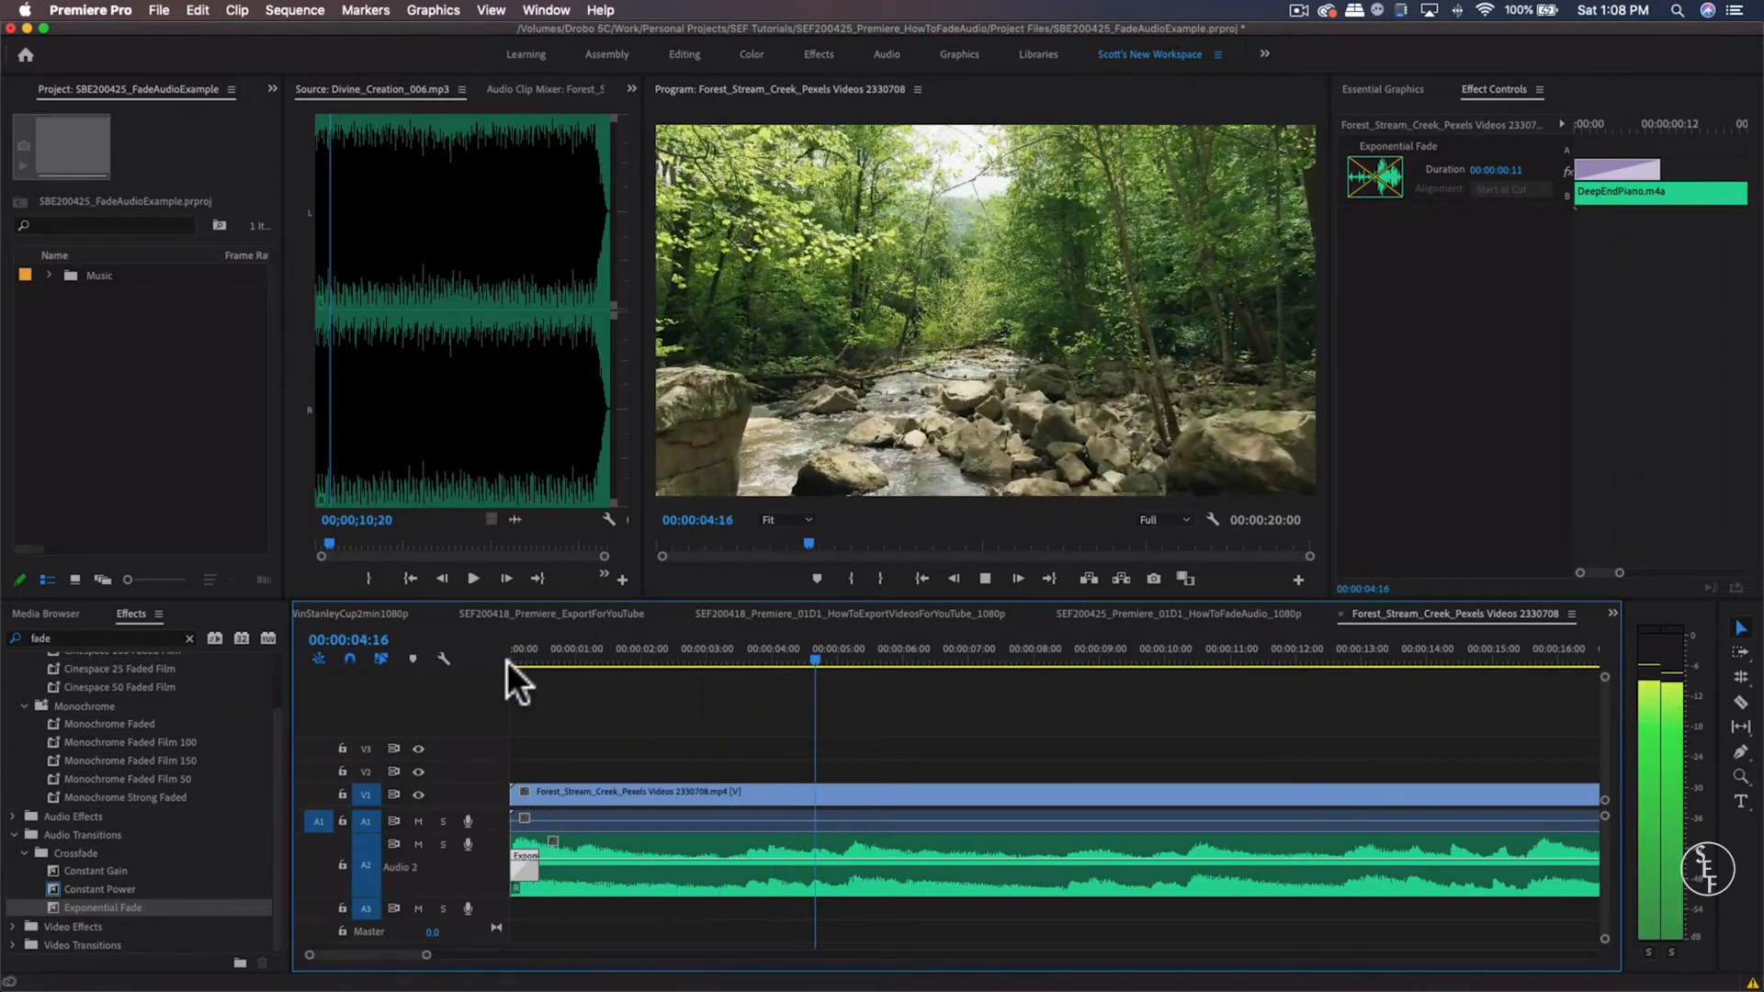
key("space")
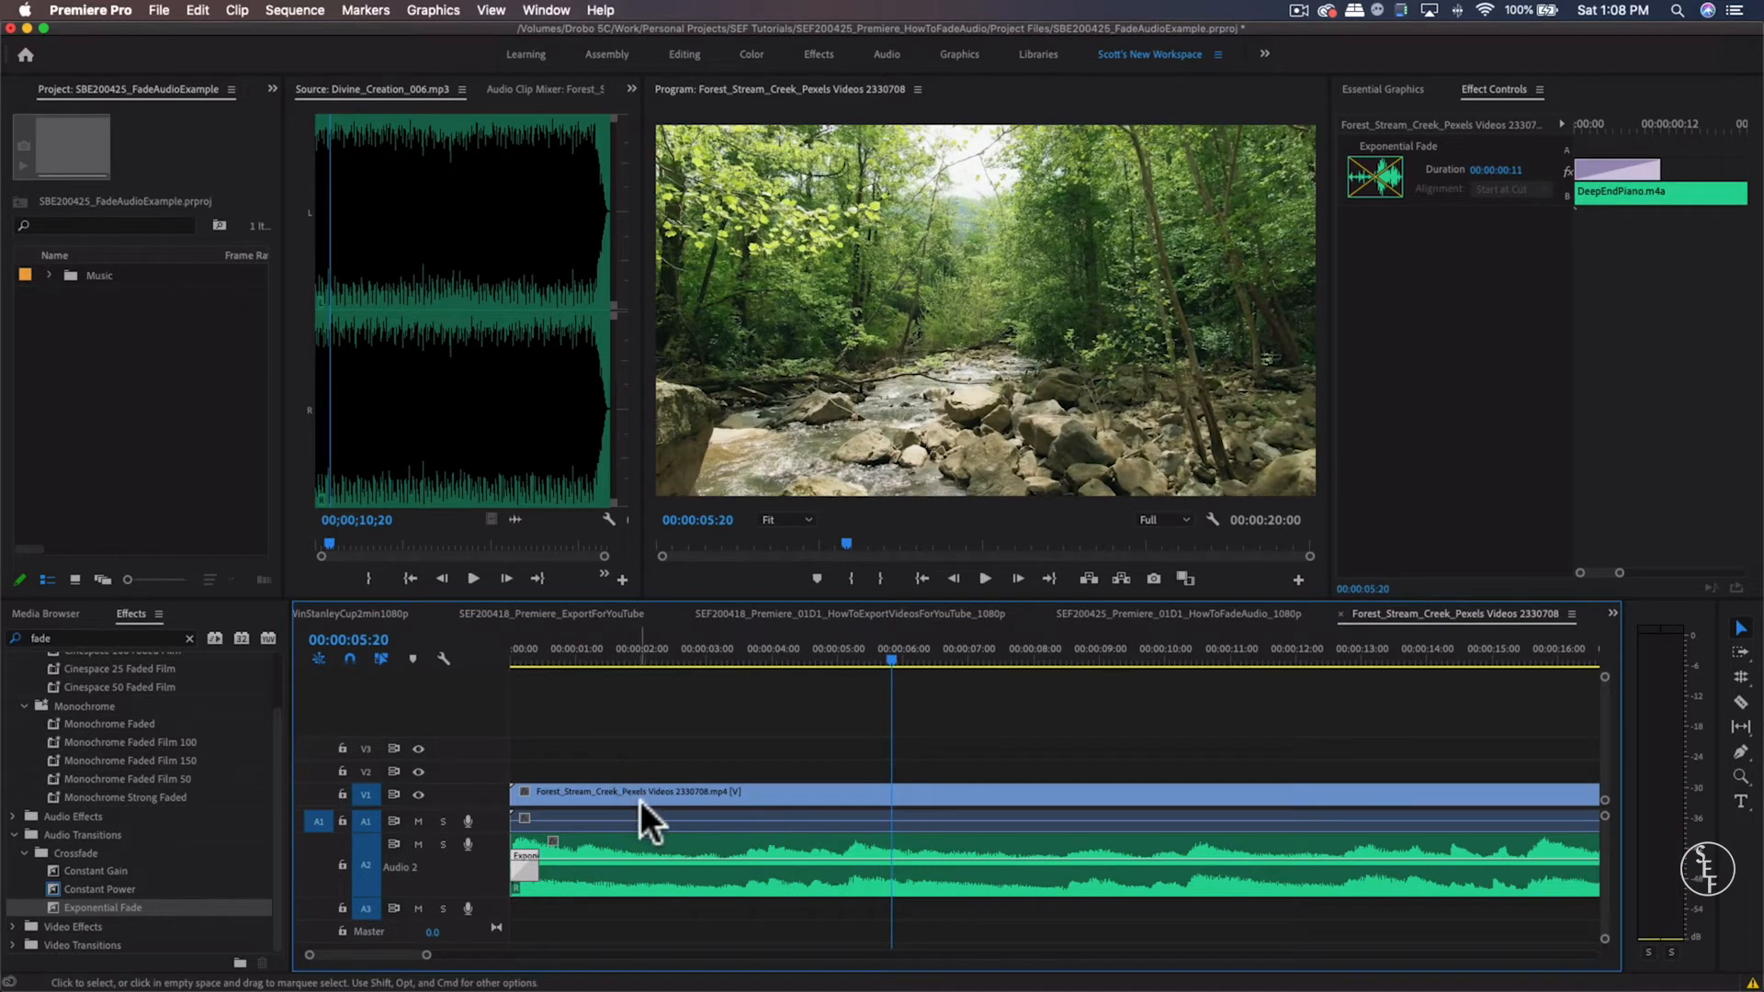
Step: Lengthen the Exponential Fade at the audio clip's start to 00:00:05:05 and play the sequence from the beginning
left_click_drag(524, 872, 1303, 871)
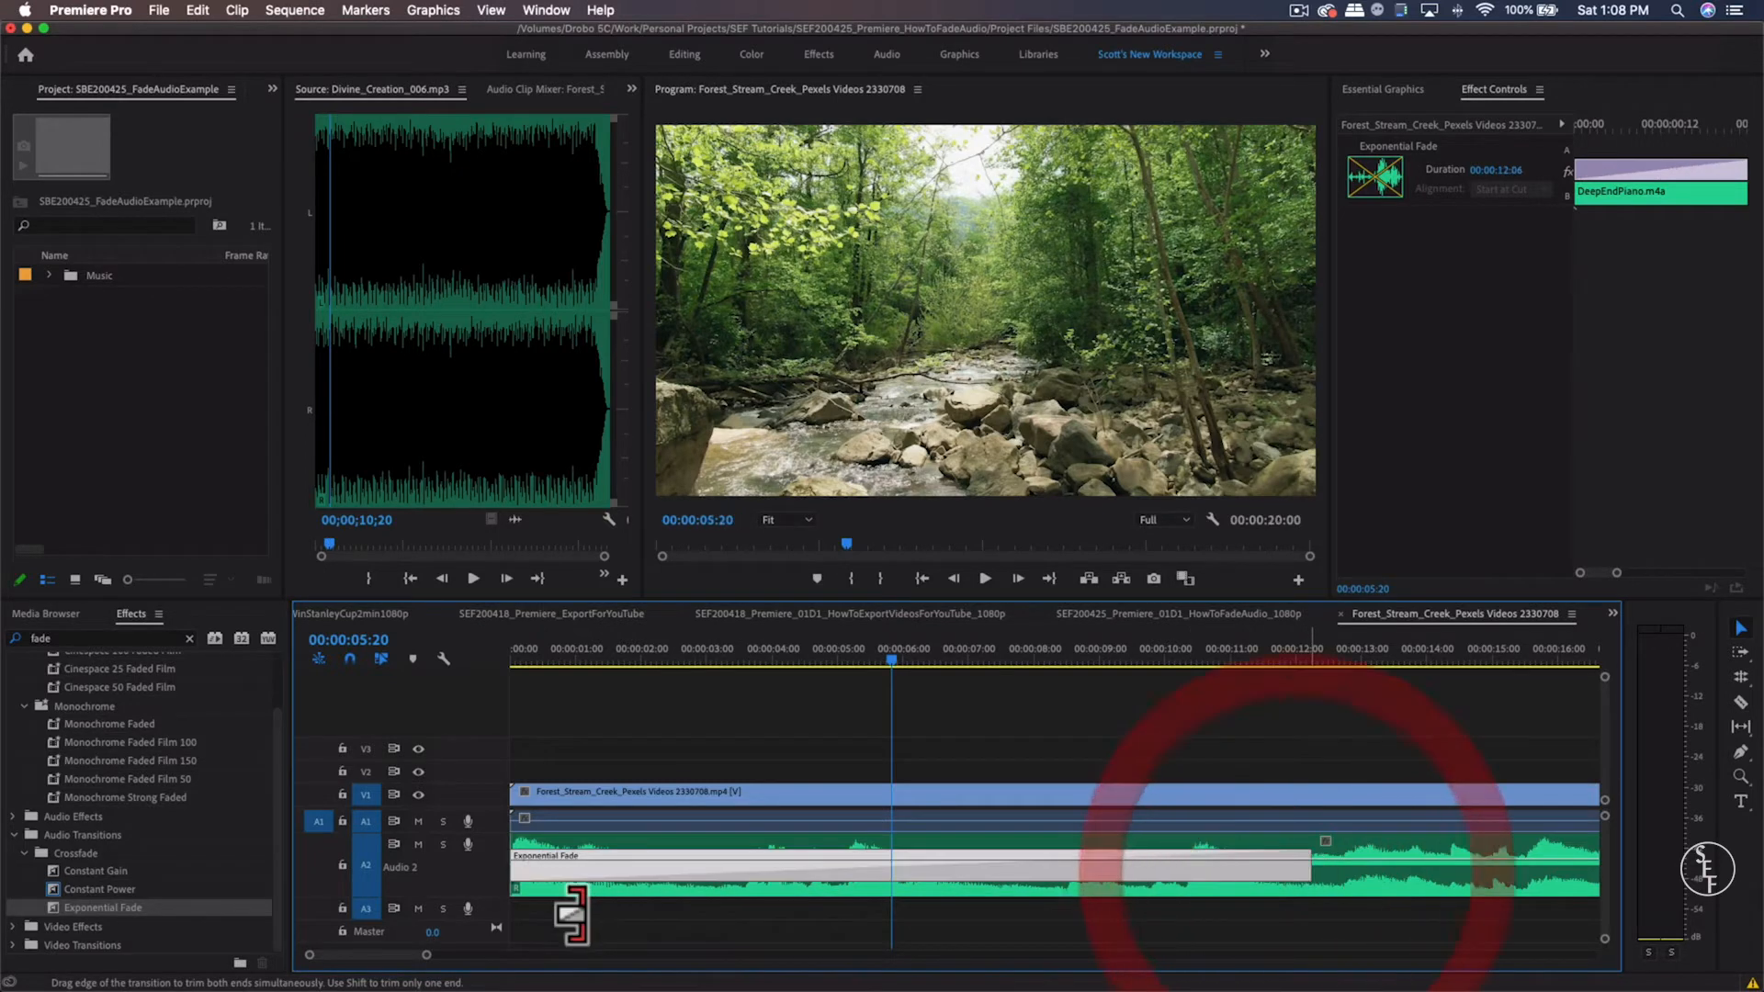
left_click_drag(428, 955, 503, 951)
left_click_drag(882, 867, 669, 864)
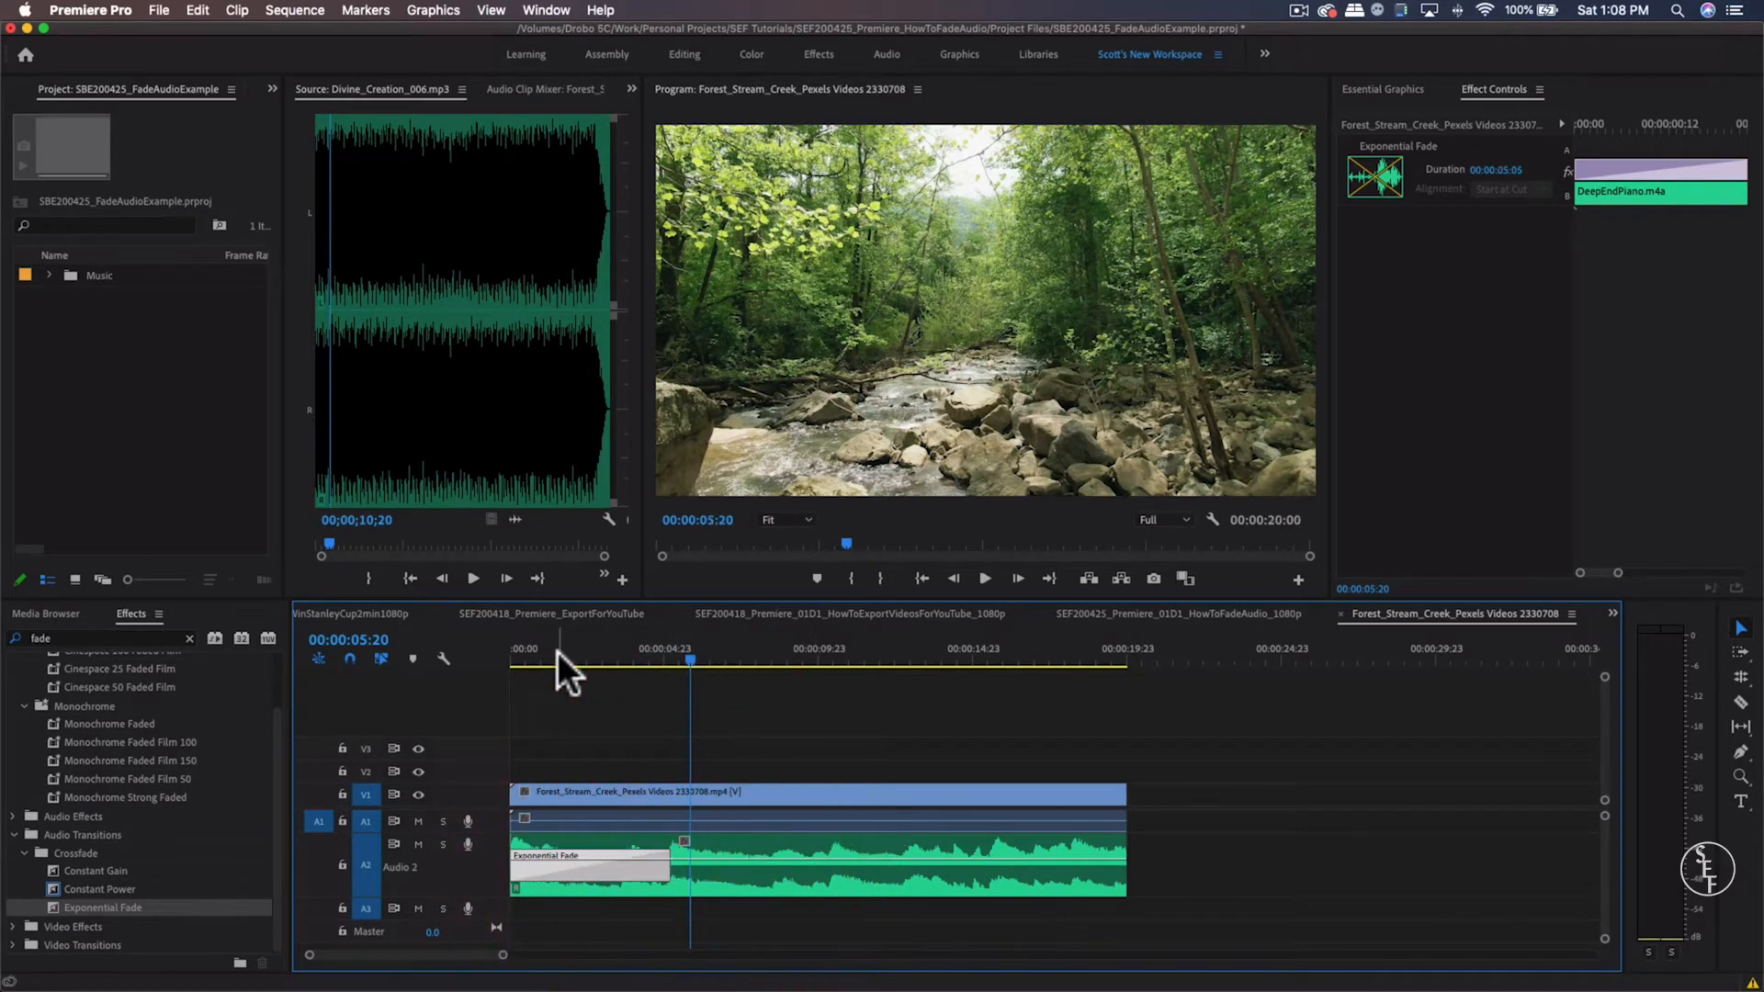
key("Home")
key("space")
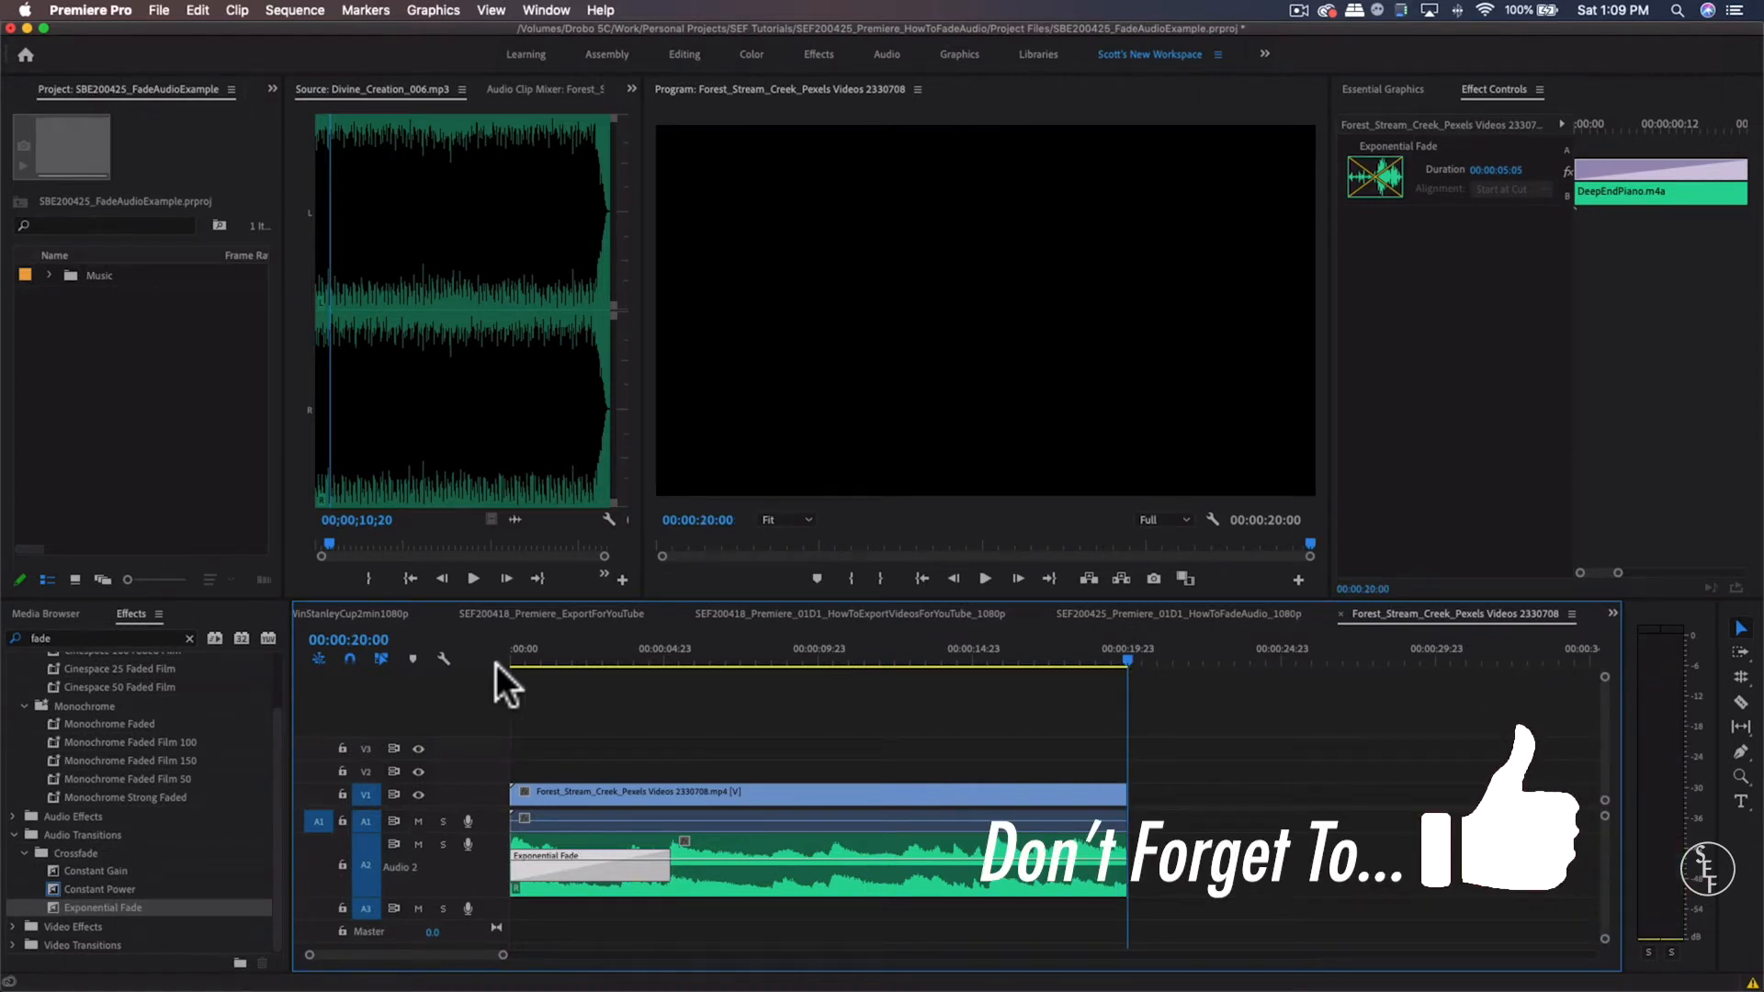
Step: Apply an Exponential Fade to the end of the Audio 2 clip and extend its duration to 00:00:04:12
left_click_drag(103, 906, 1118, 839)
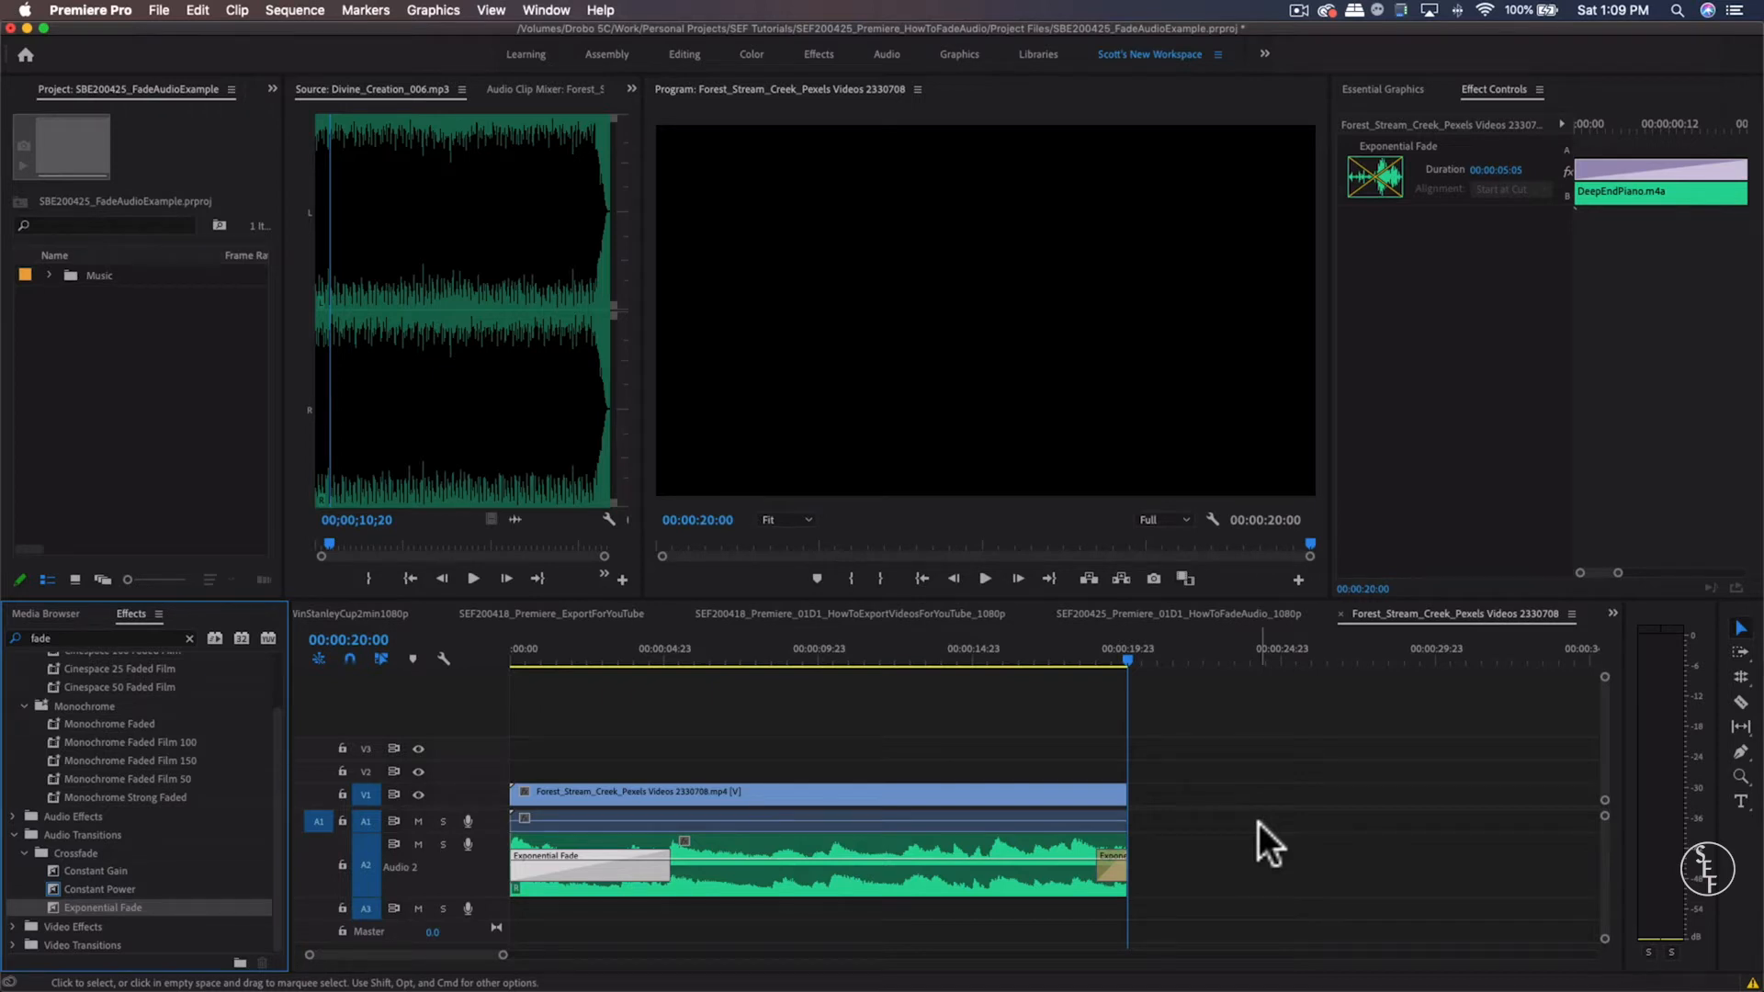
left_click_drag(1101, 869, 1121, 869)
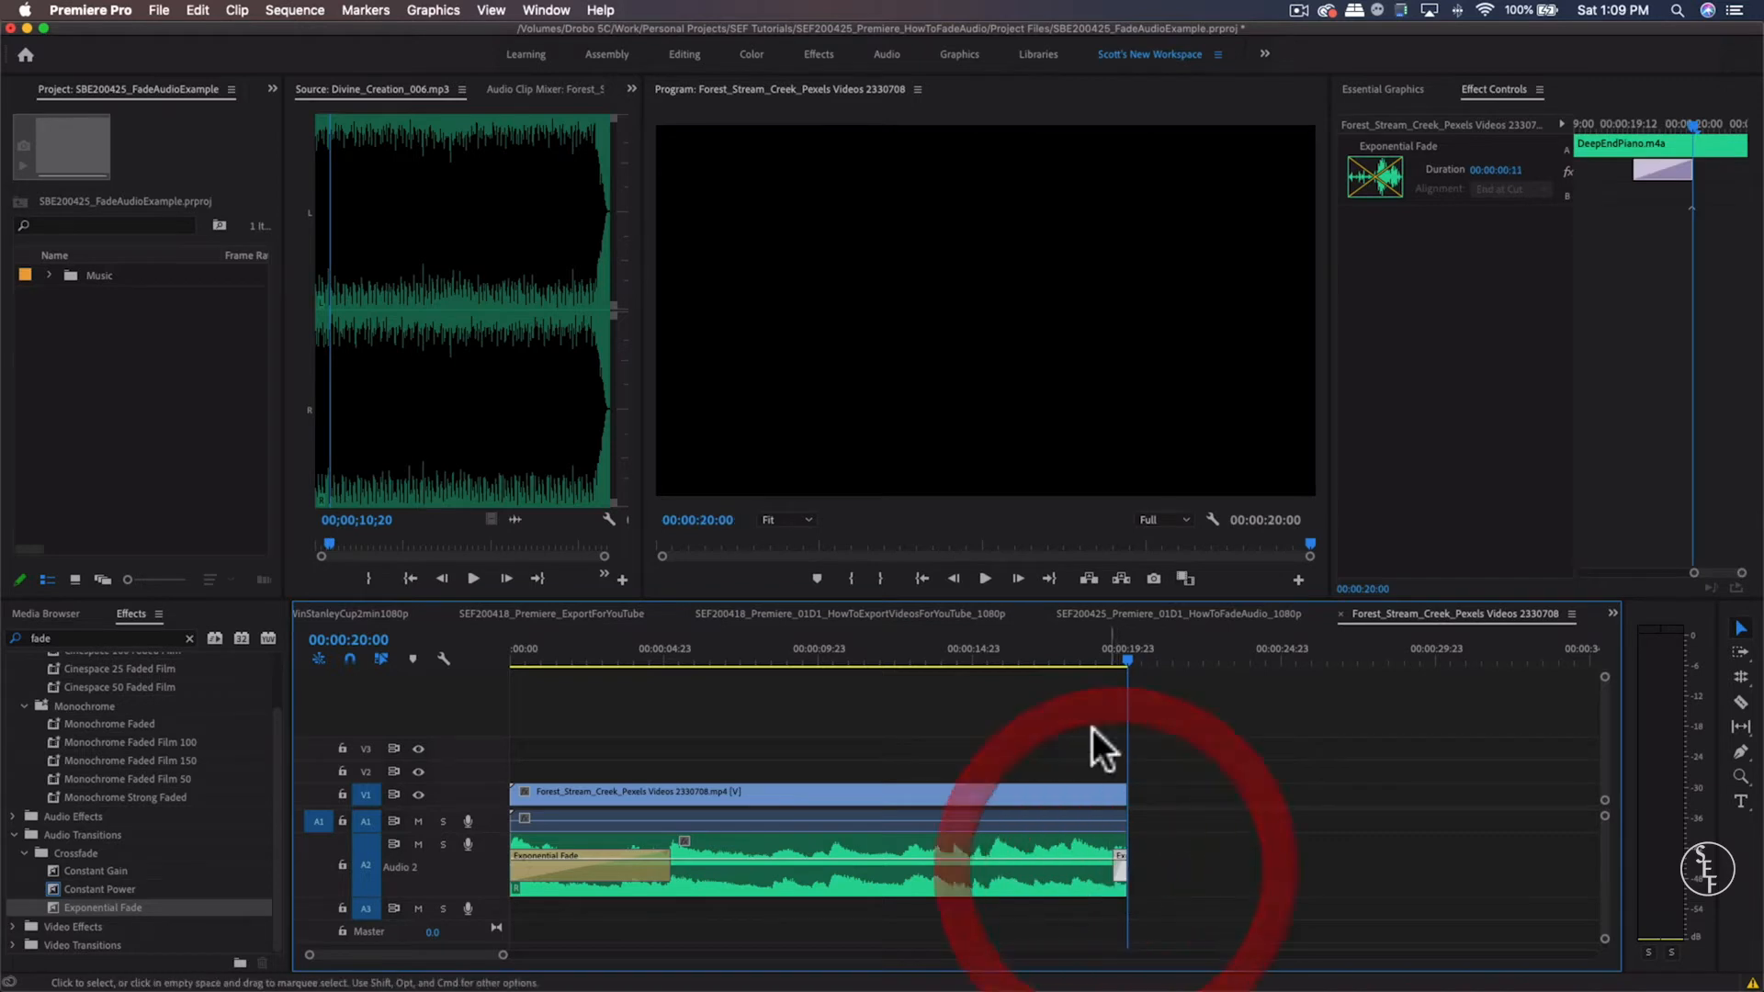
left_click_drag(503, 954, 445, 955)
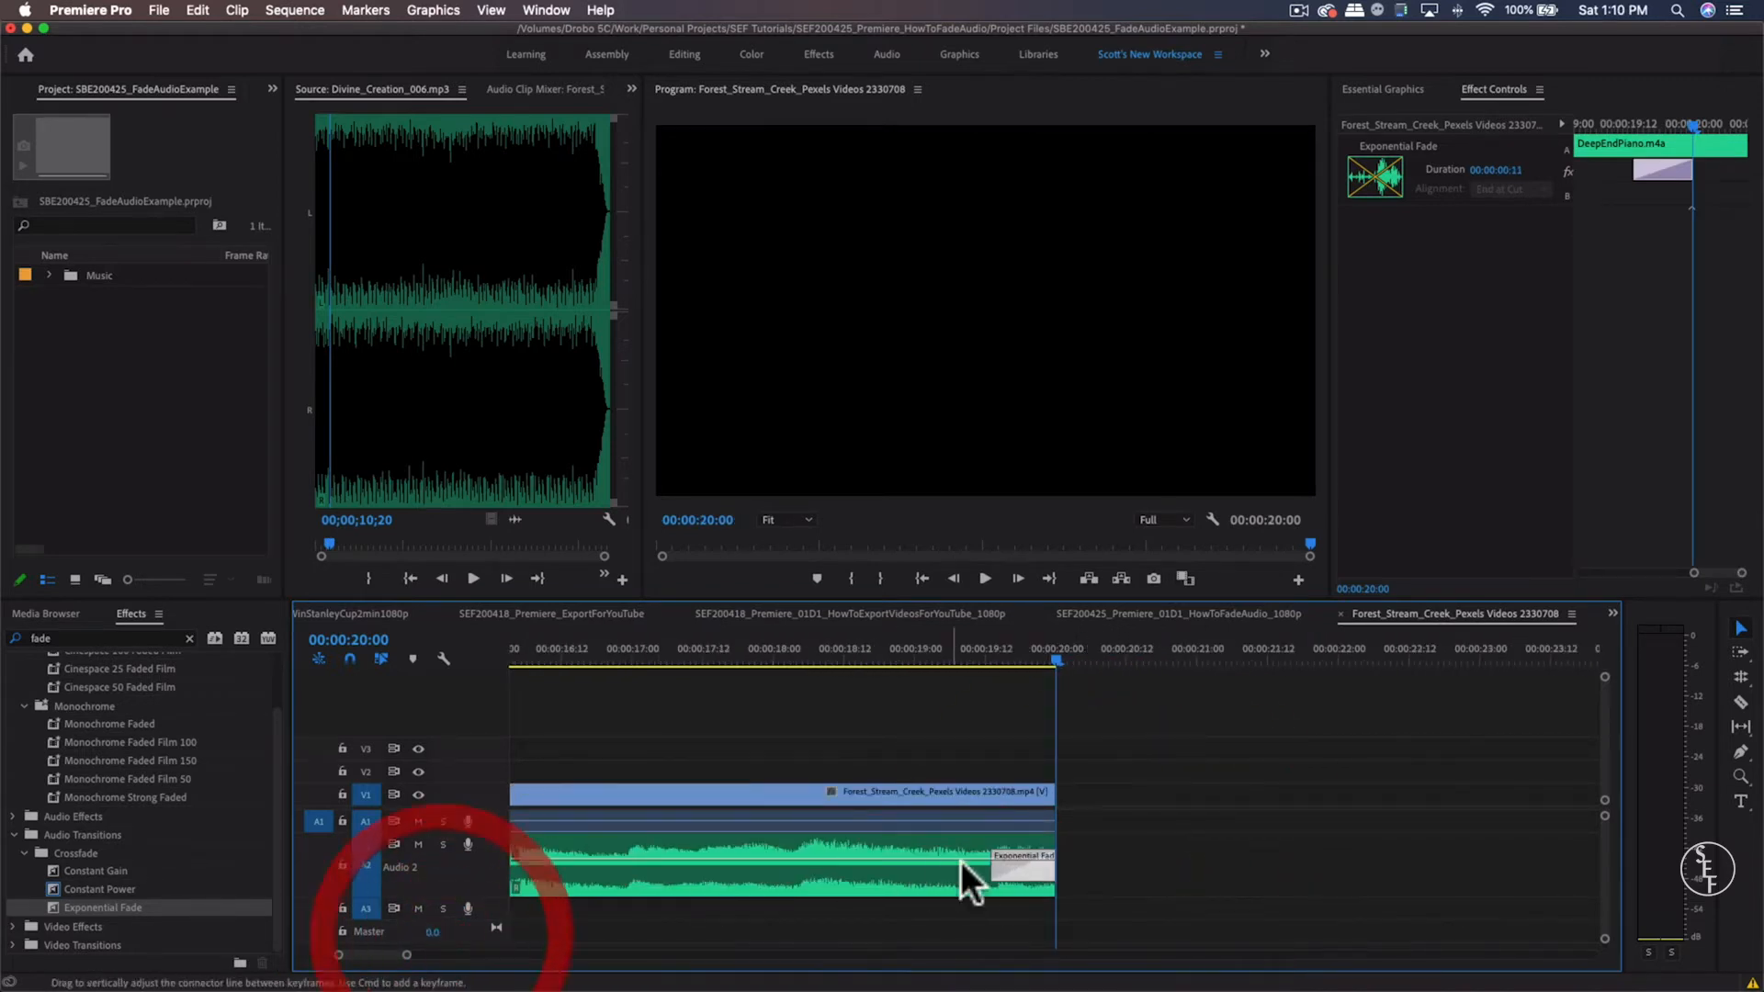
left_click_drag(1001, 873, 740, 869)
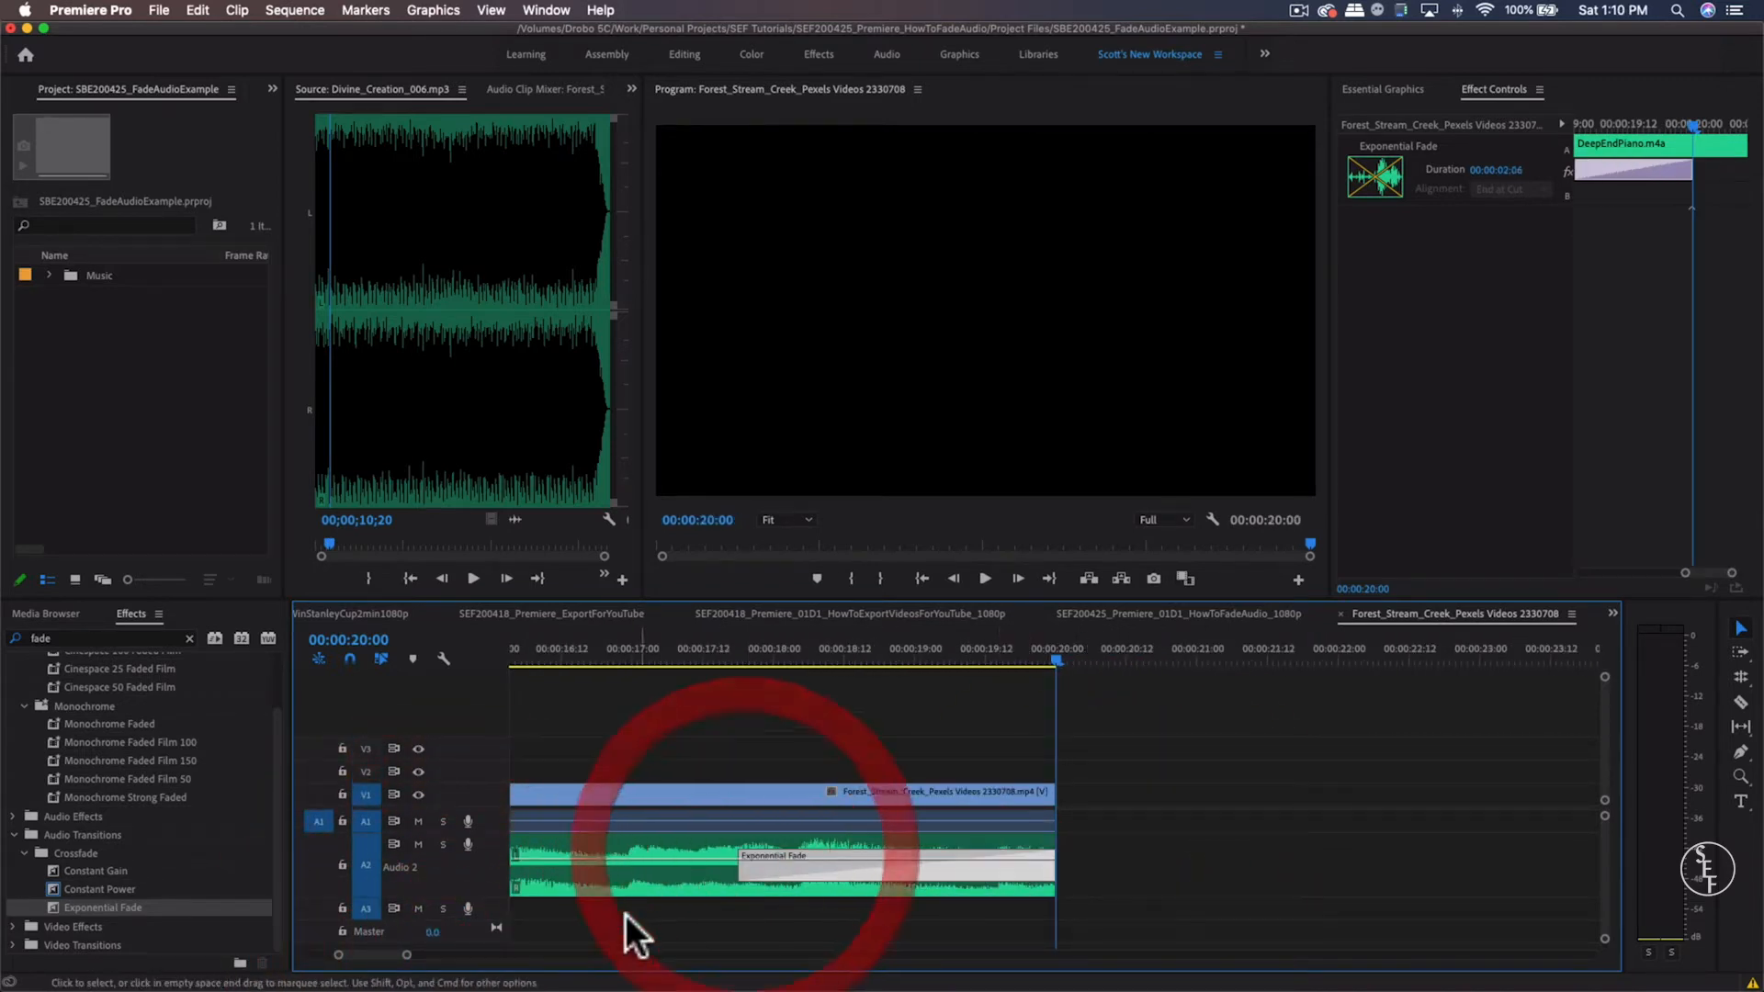
left_click_drag(407, 955, 585, 955)
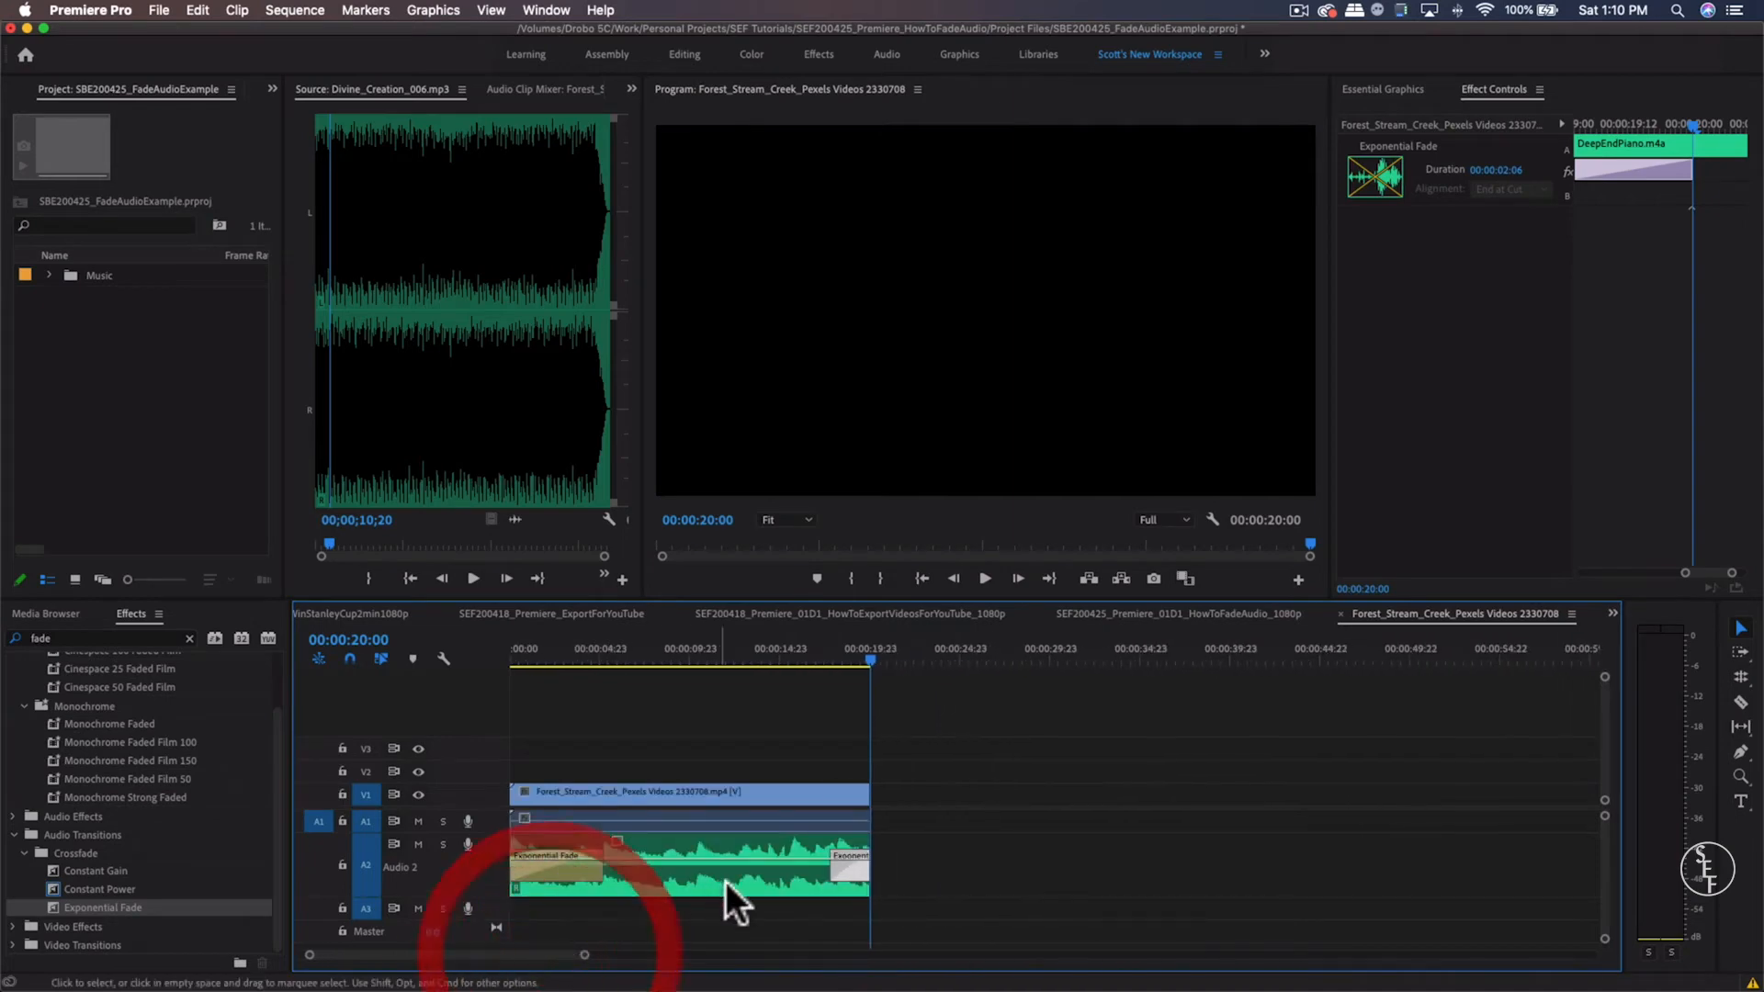
left_click_drag(847, 871, 792, 868)
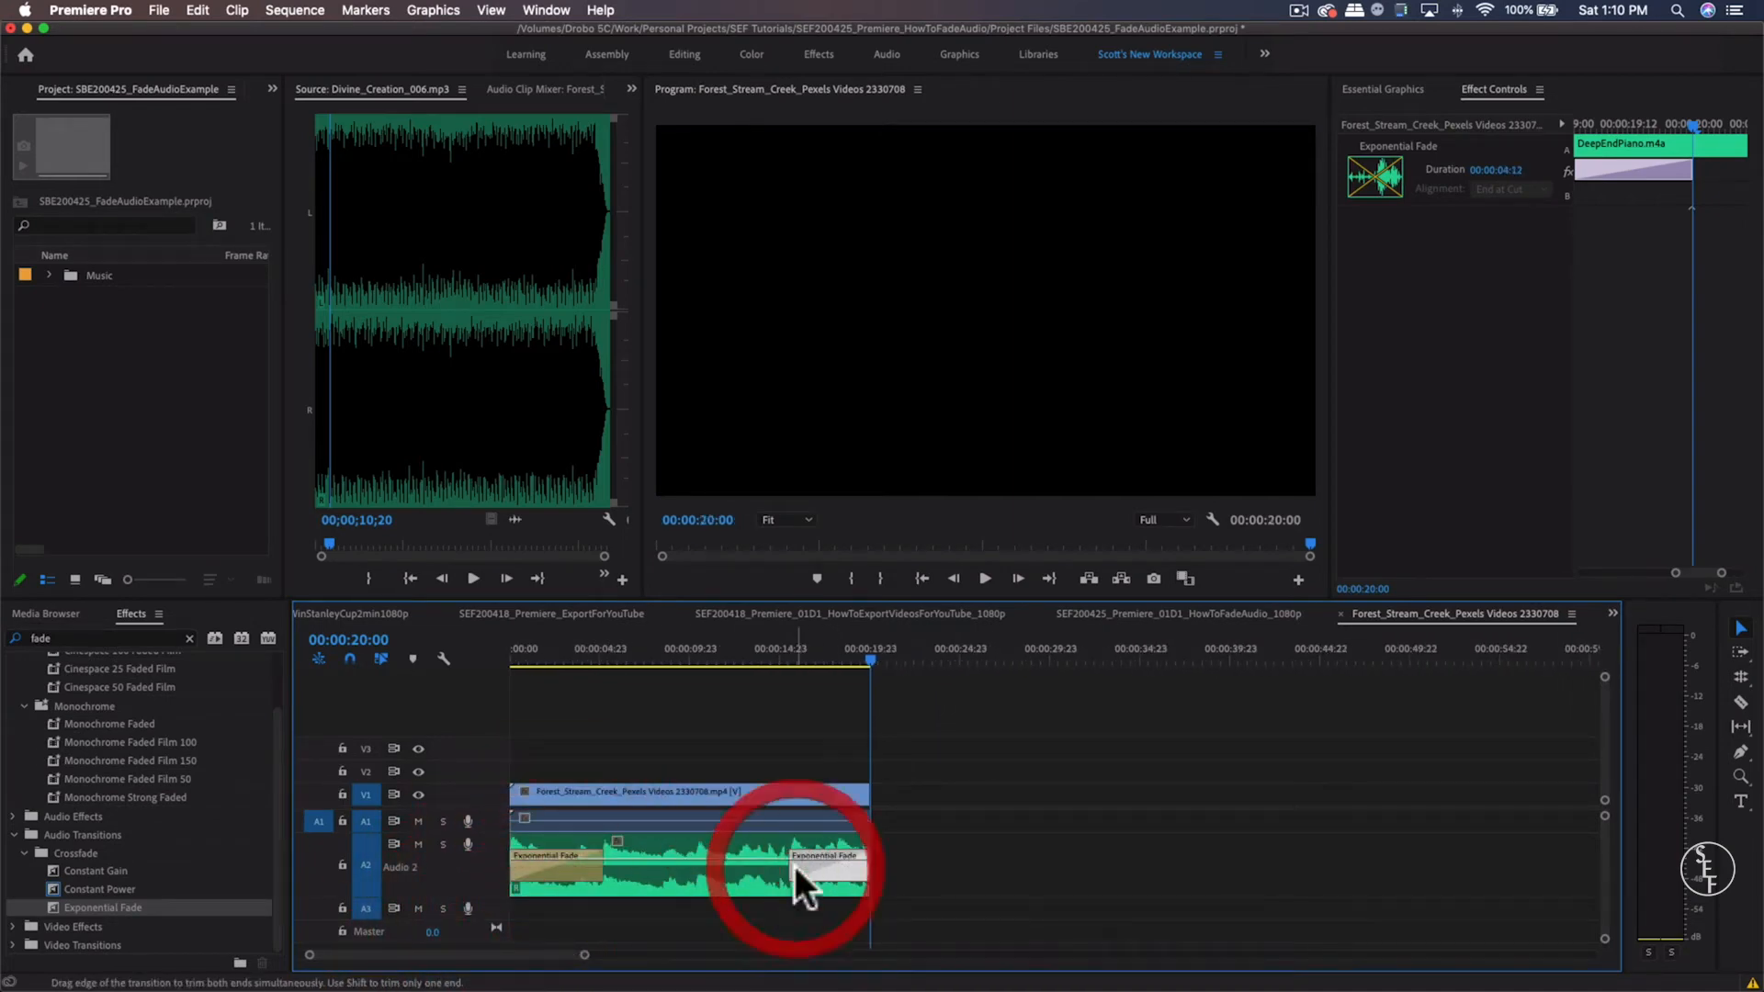
Step: Play the sequence from the start to hear both the fade-in and the fade-out
left_click(780, 658)
left_click_drag(551, 654, 465, 673)
key("space")
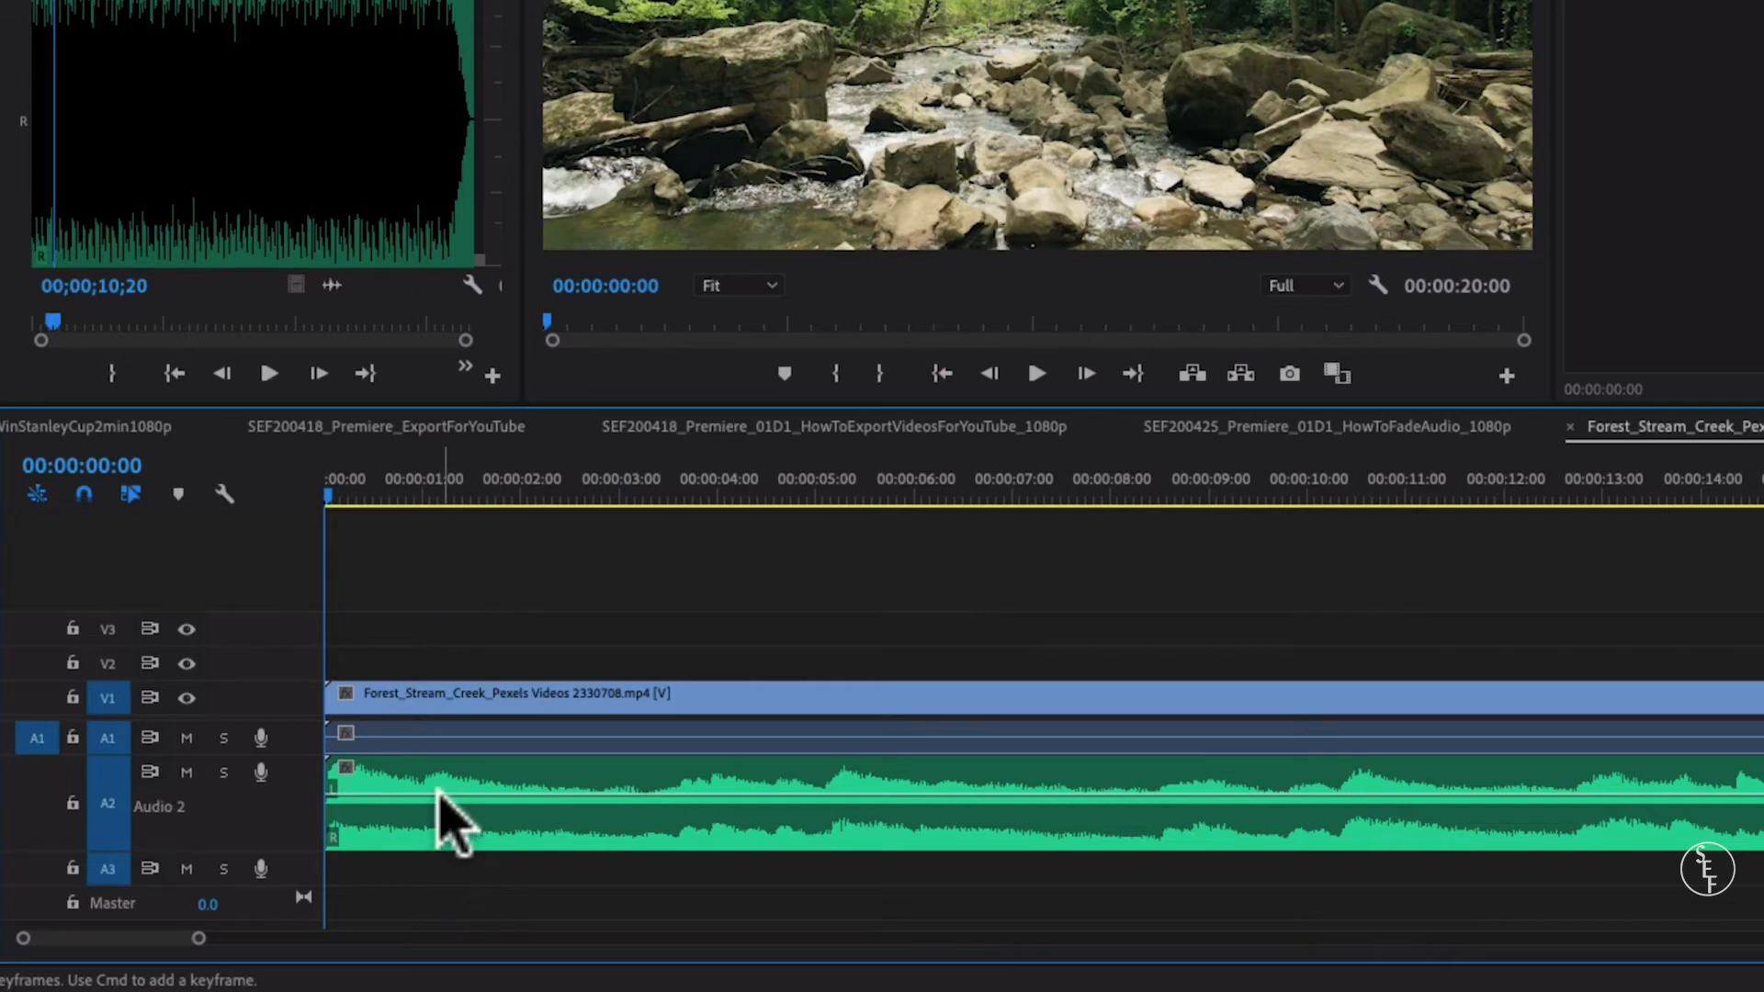
Step: Select the Audio 2 clip and increase the Audio 2 track's height to reveal its keyframe controls
mouse_move(439, 793)
mouse_move(440, 792)
left_mouse_down()
mouse_move(439, 770)
mouse_move(439, 812)
mouse_move(440, 795)
left_mouse_up()
left_click_drag(203, 850, 197, 886)
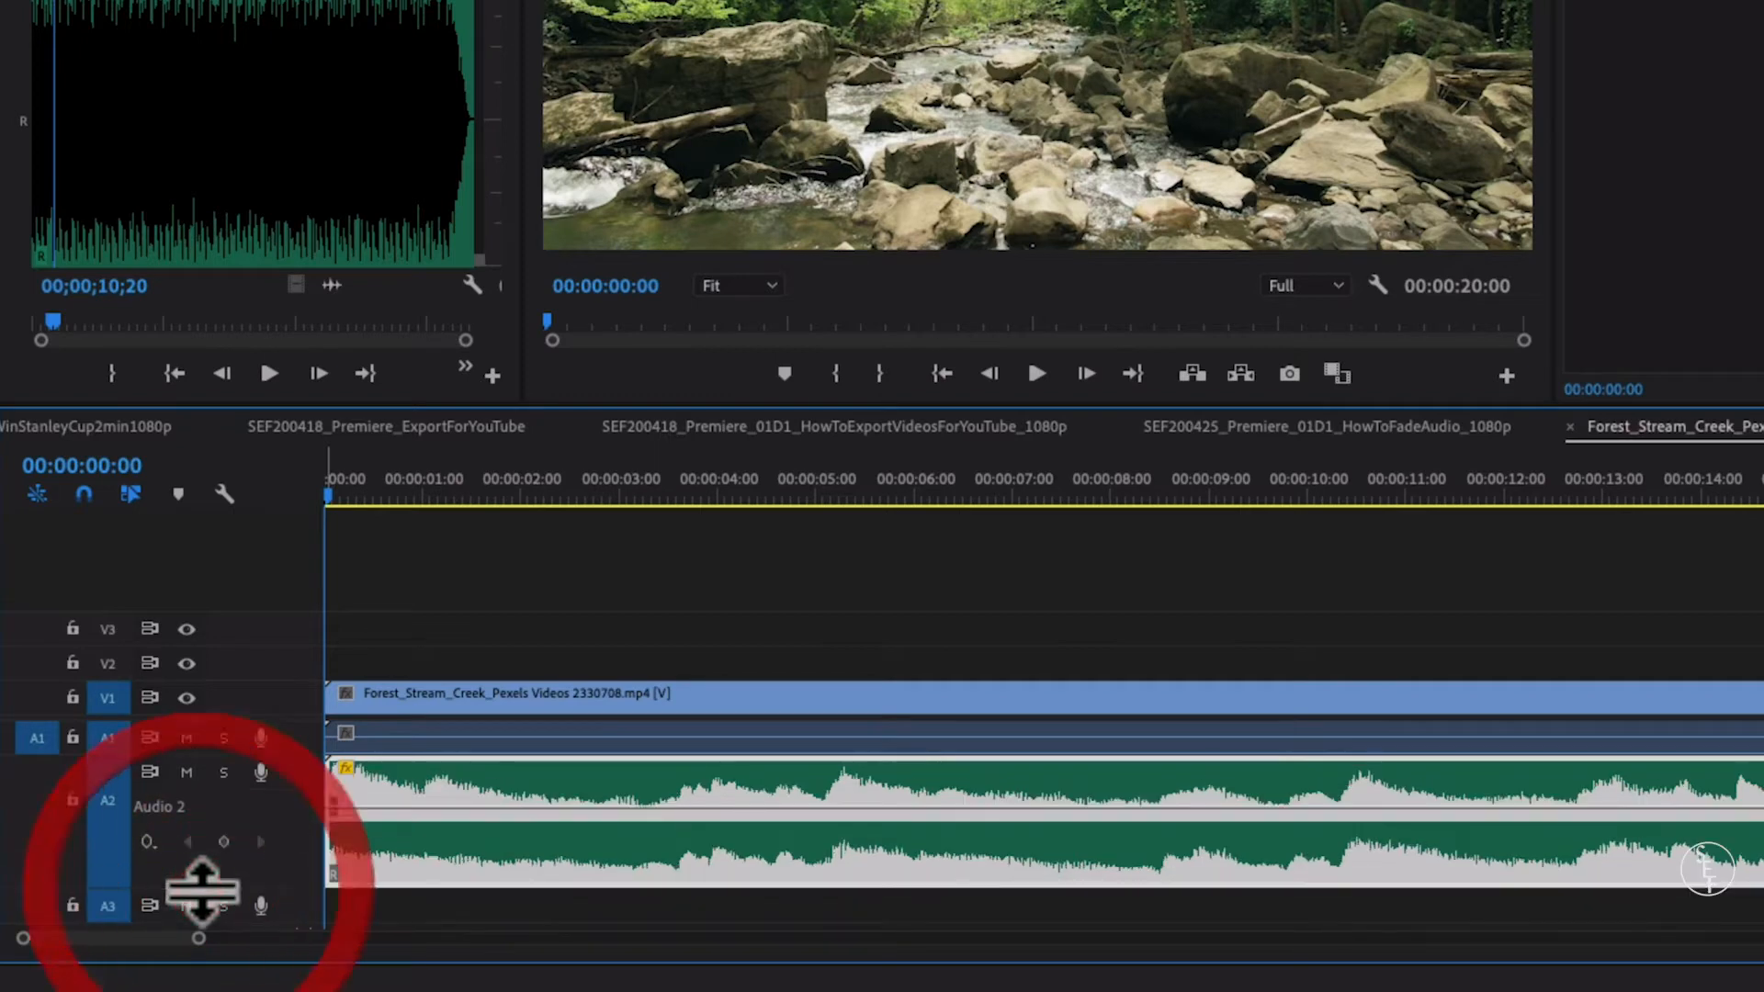
scroll(211, 850, "down", 1)
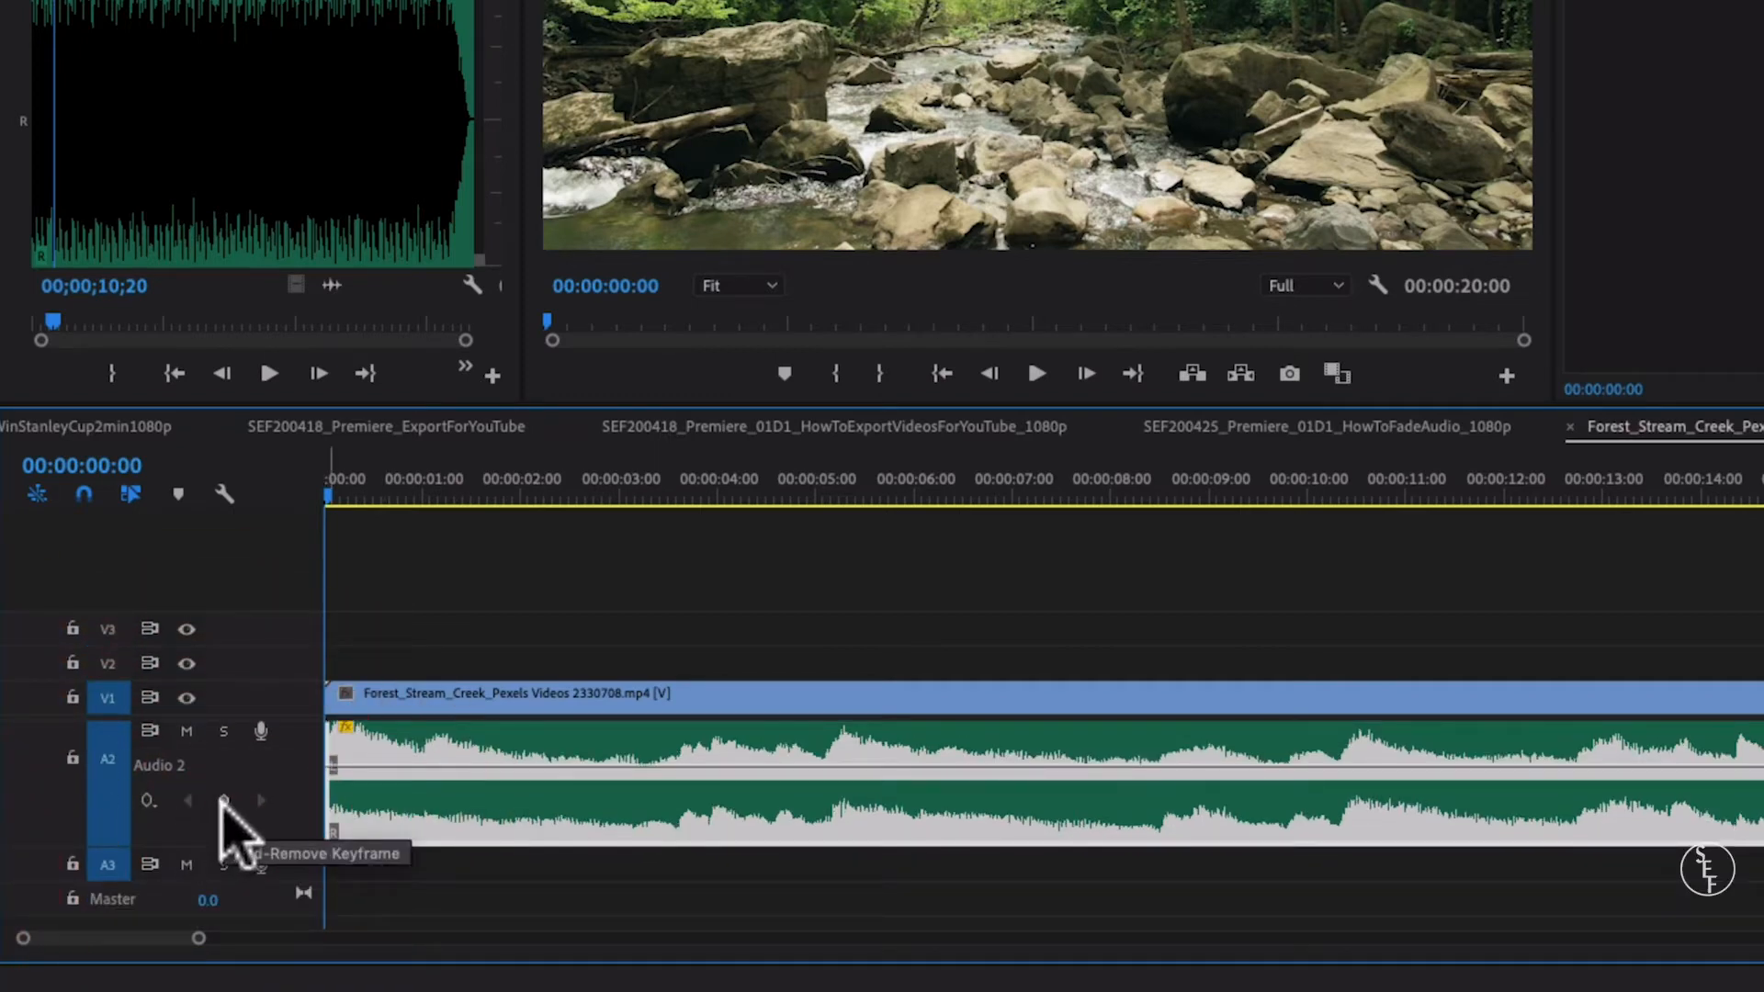
Step: Add a volume keyframe to the Audio 2 clip at 00:00:05:03
left_click_drag(198, 938, 267, 937)
left_click_drag(635, 494, 641, 501)
left_click(223, 800)
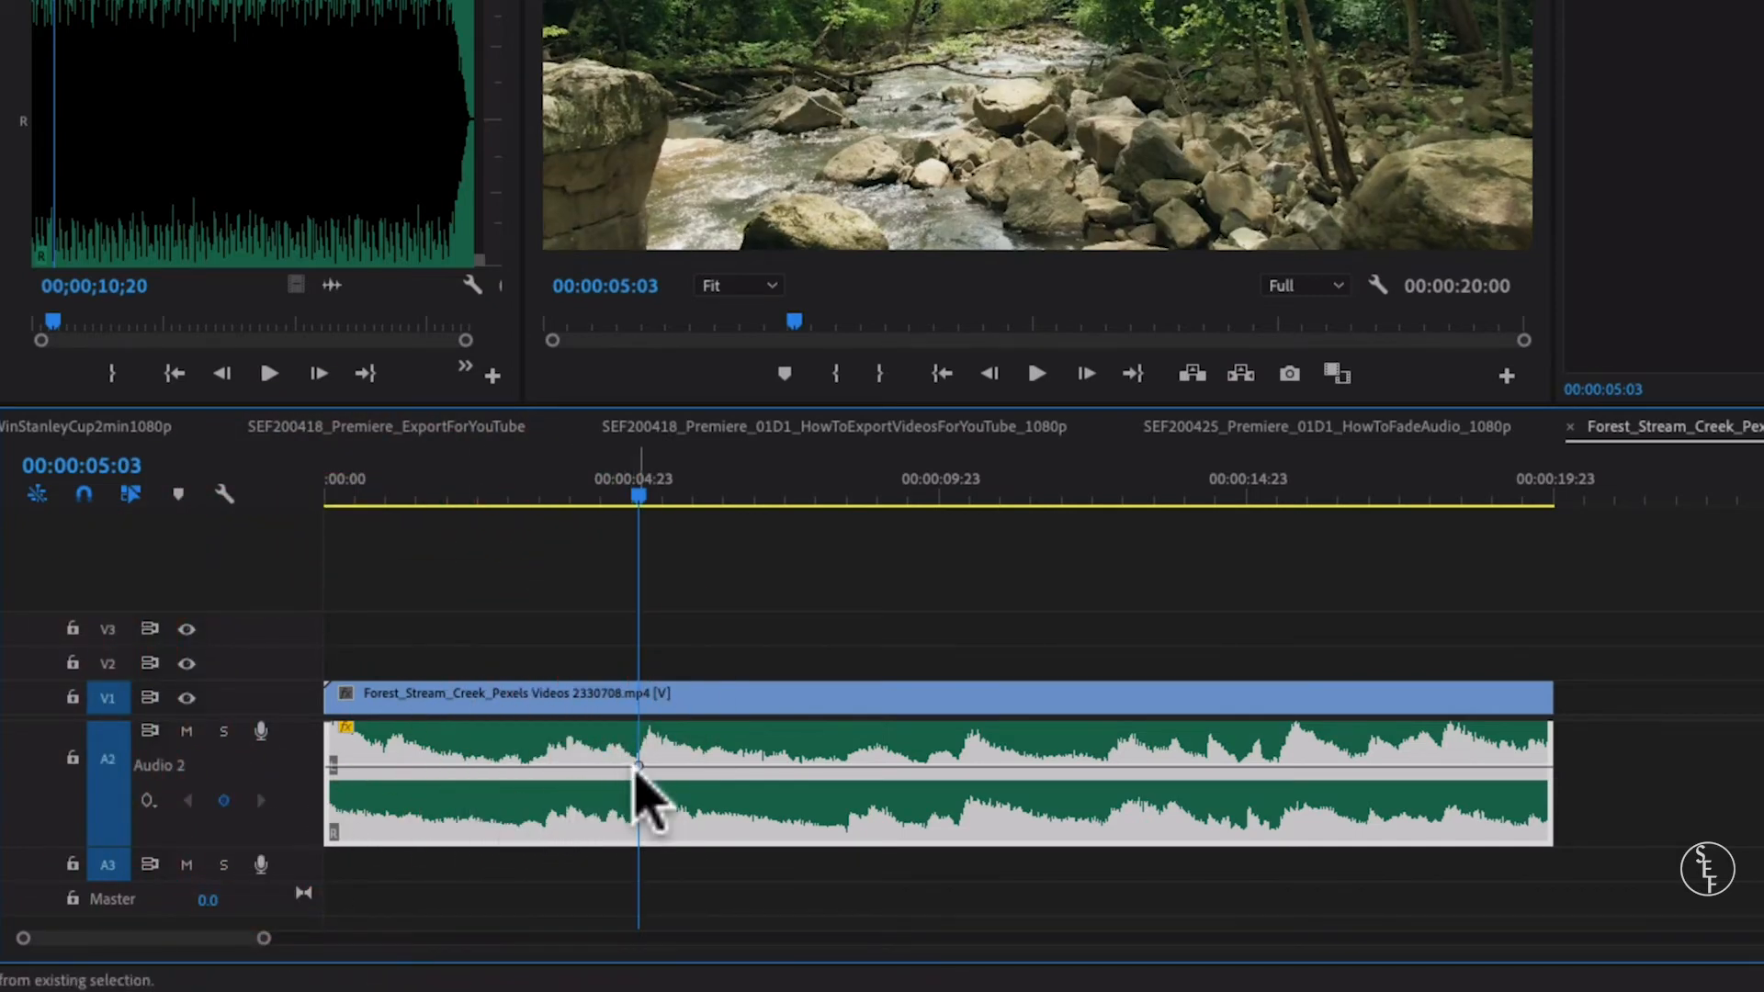
Step: Add a volume keyframe at 00:00:00:00 on the Audio 2 clip and lower it to the minimum level
left_click_drag(588, 496, 325, 514)
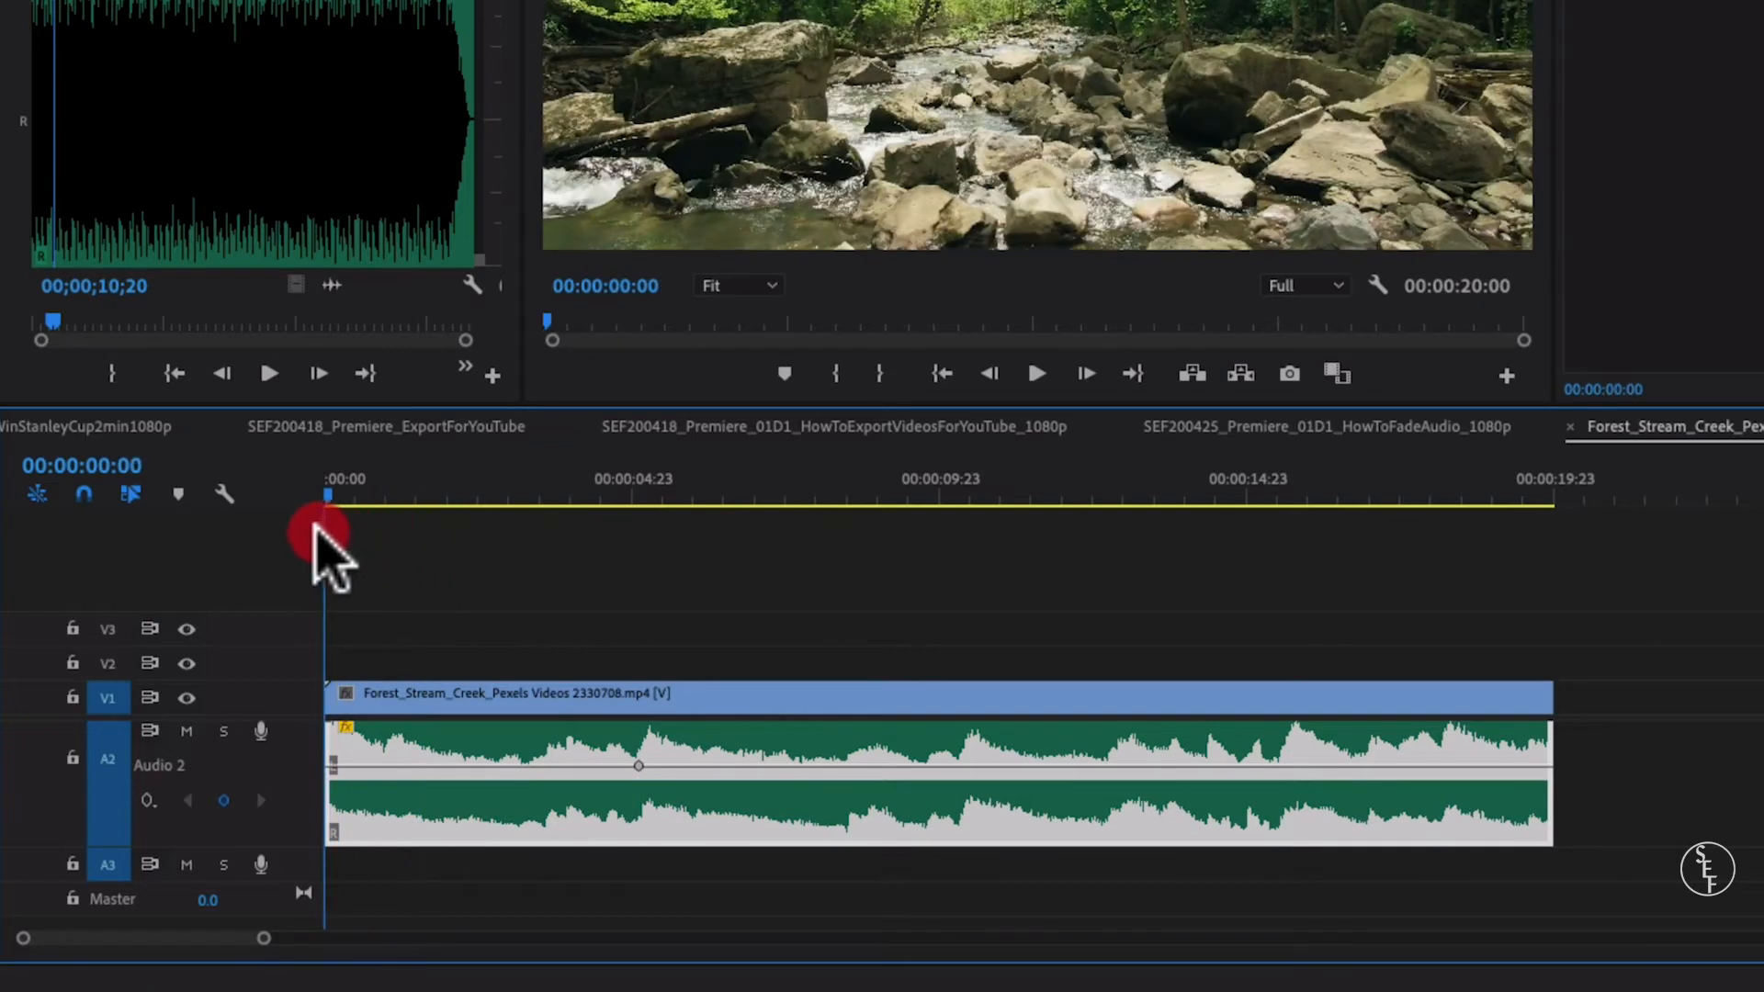
left_click(223, 801)
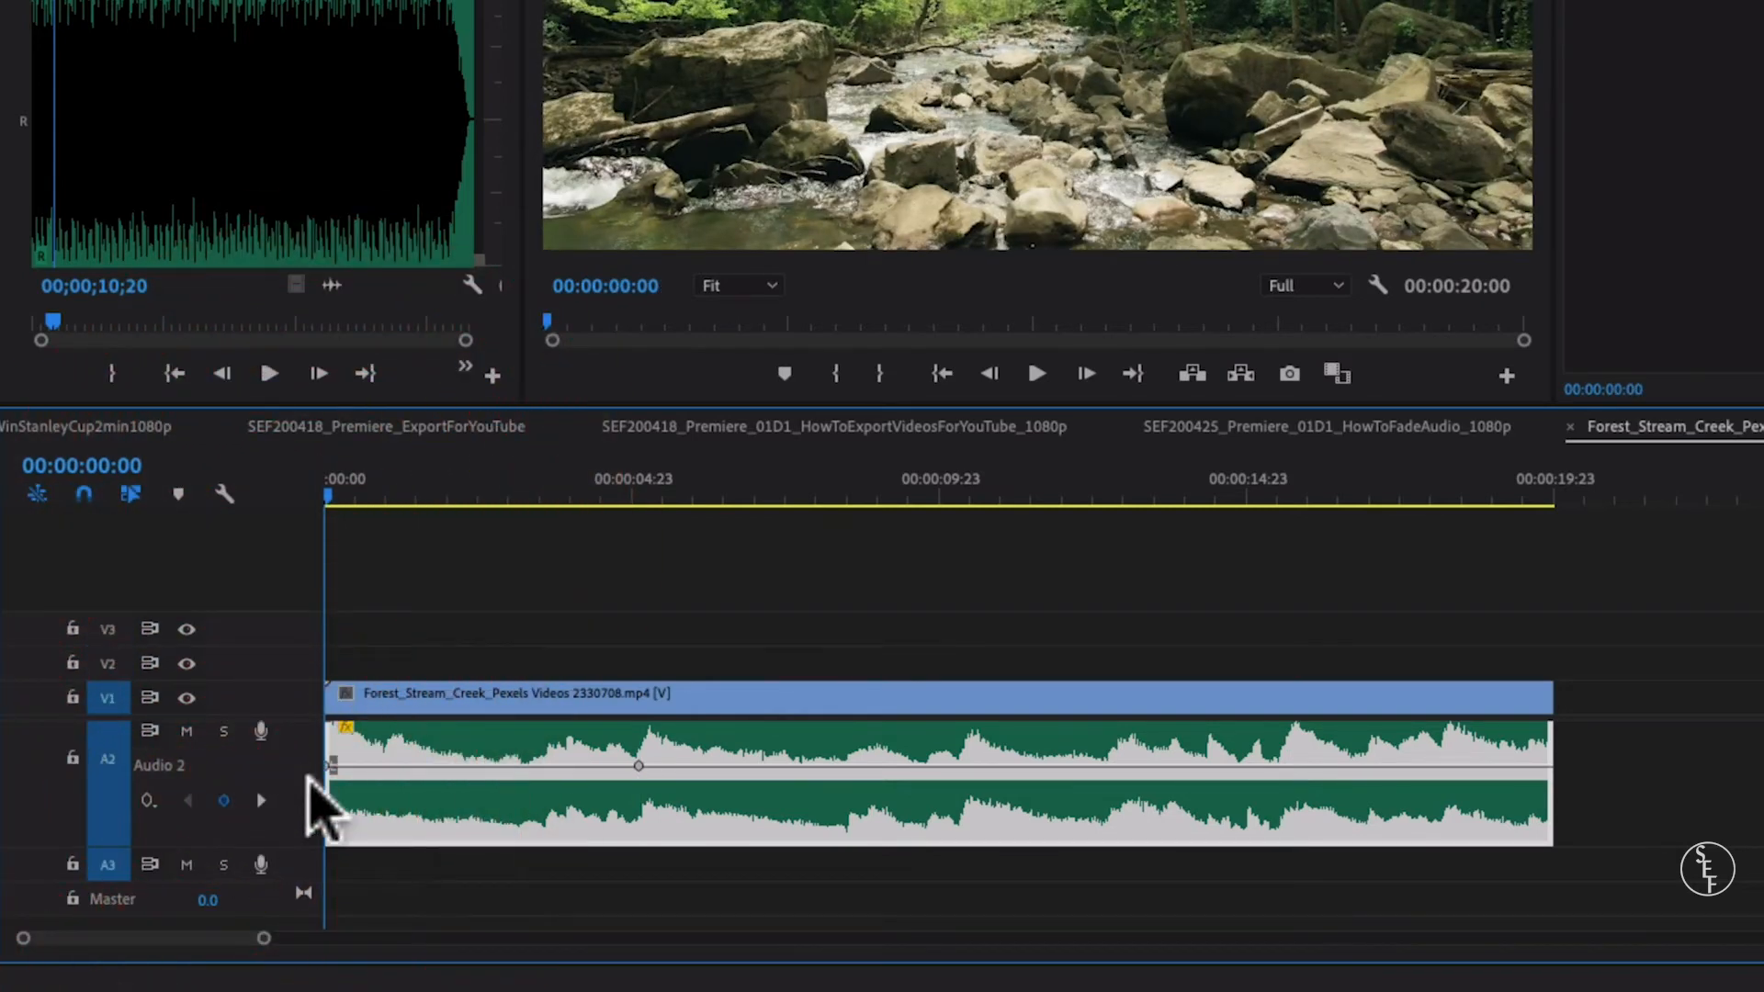
left_click_drag(328, 766, 328, 833)
Step: Check the keyframed volume ramp up to 00:00:05:02 and play the sequence from the start past the ramp
left_click_drag(334, 501, 642, 482)
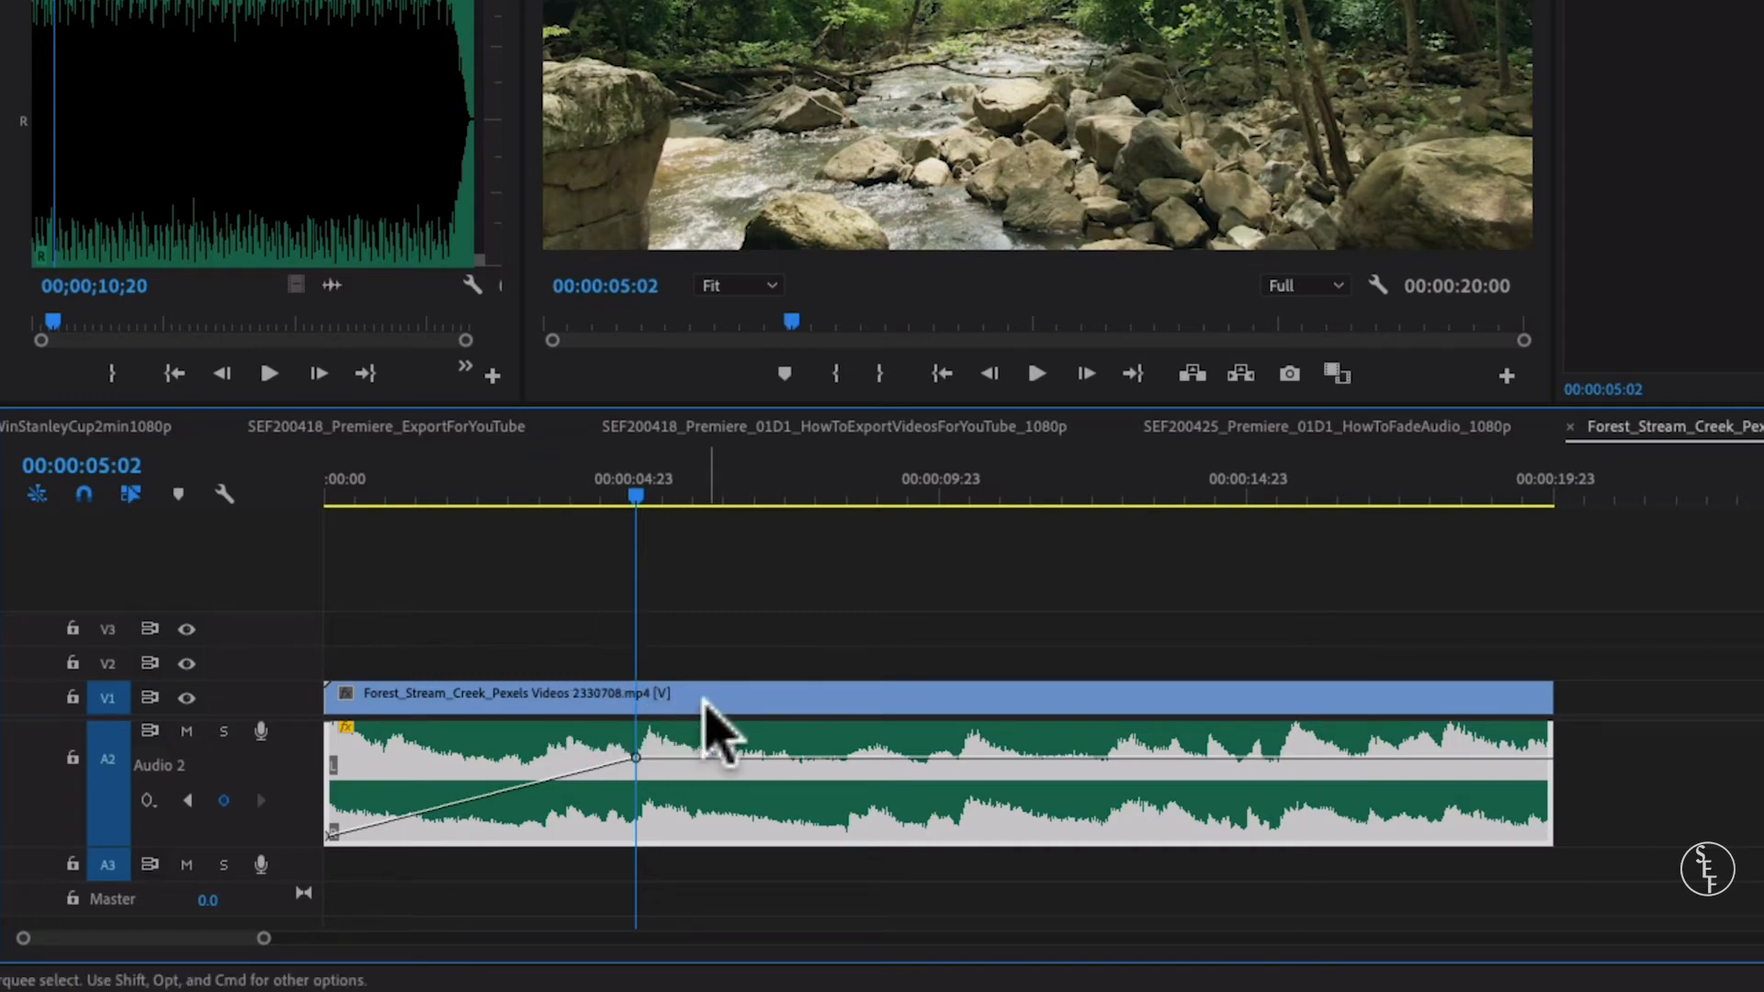
left_click_drag(556, 476, 266, 494)
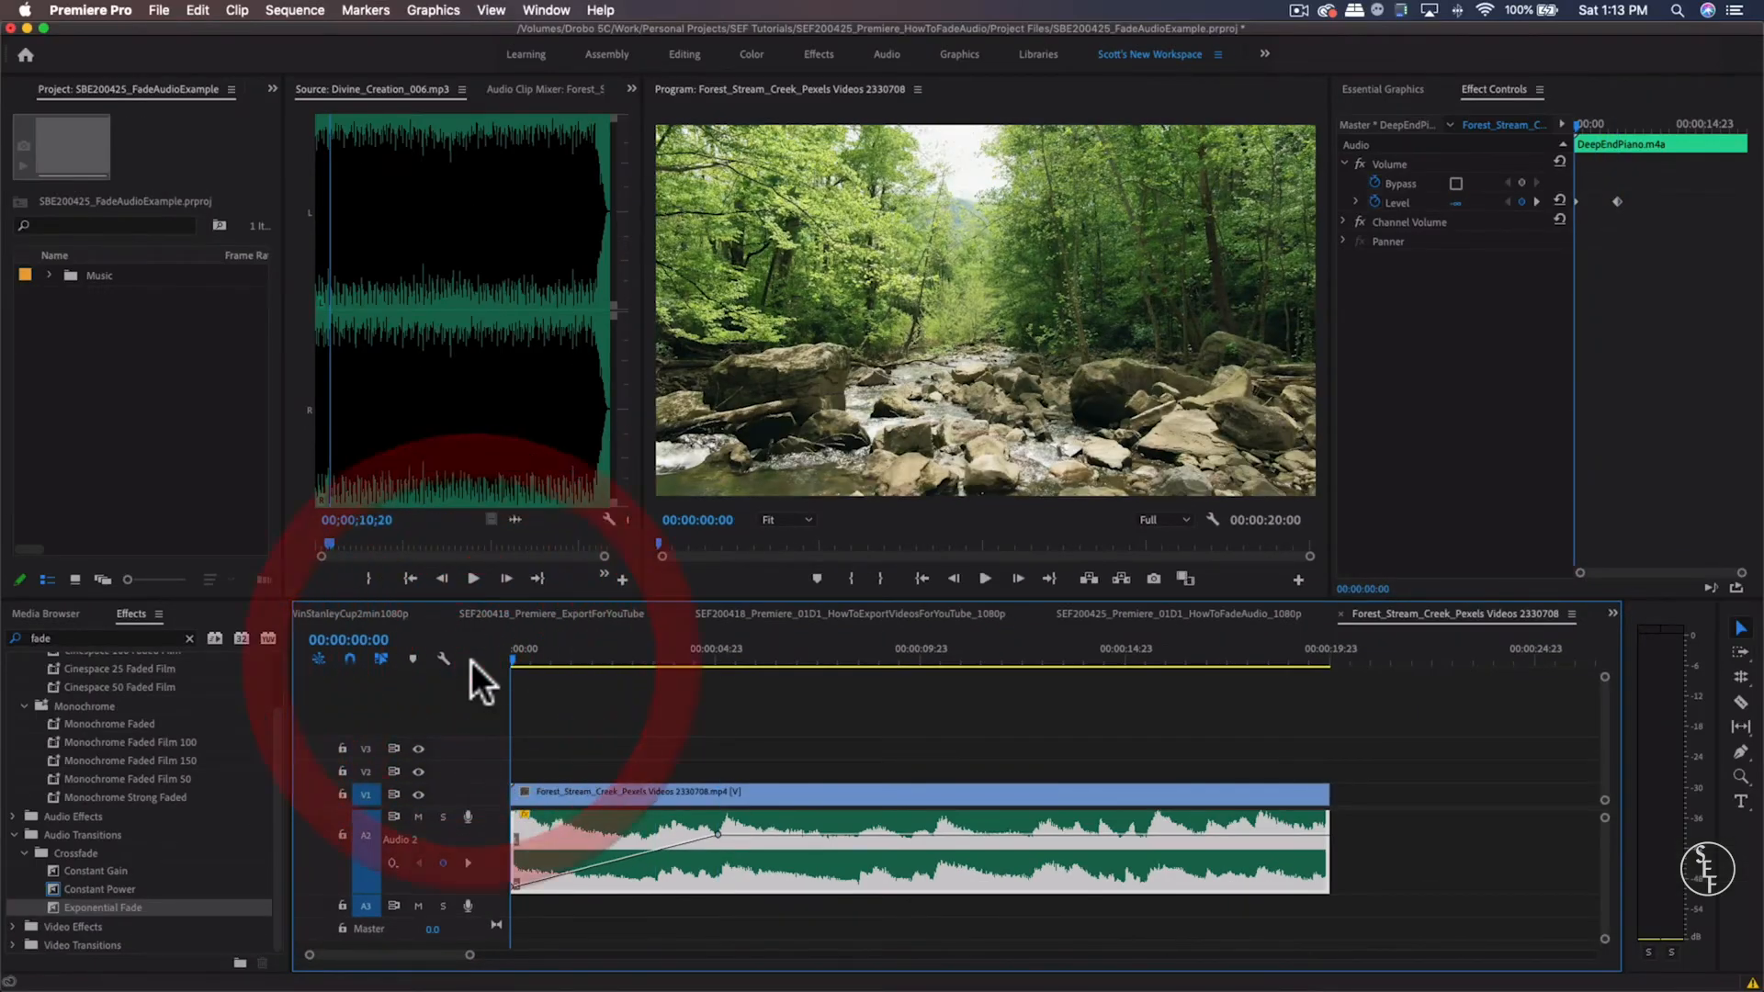
key("space")
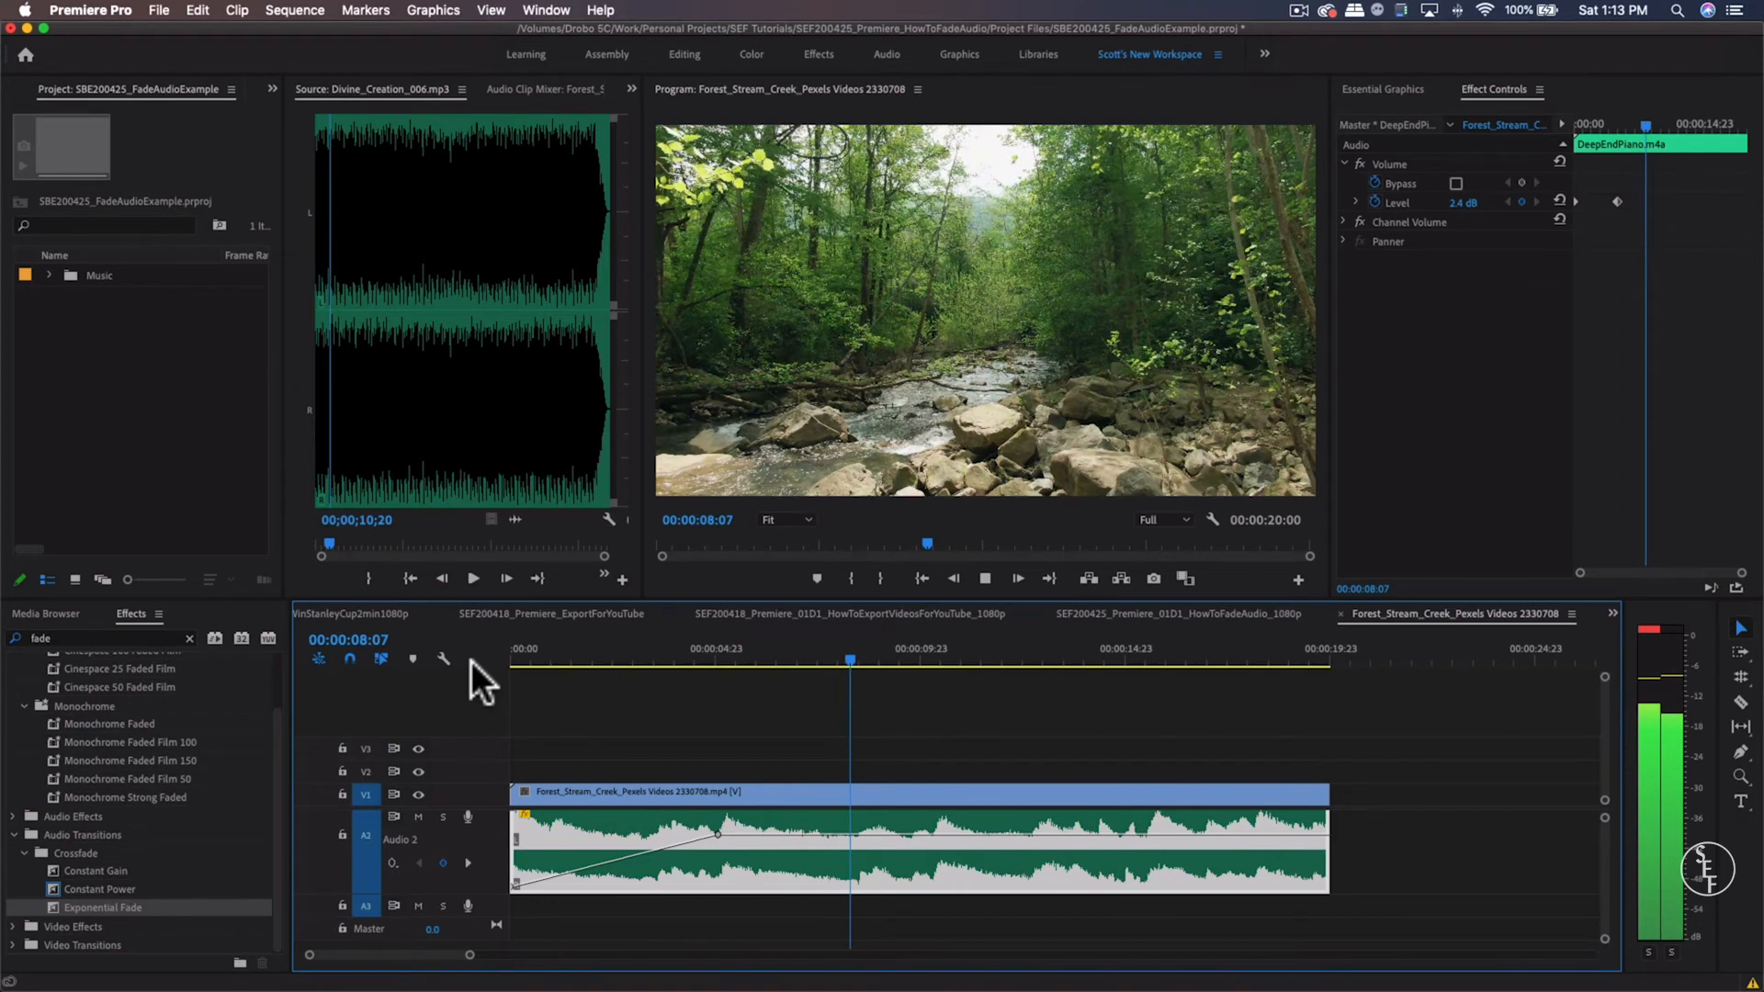
key("space")
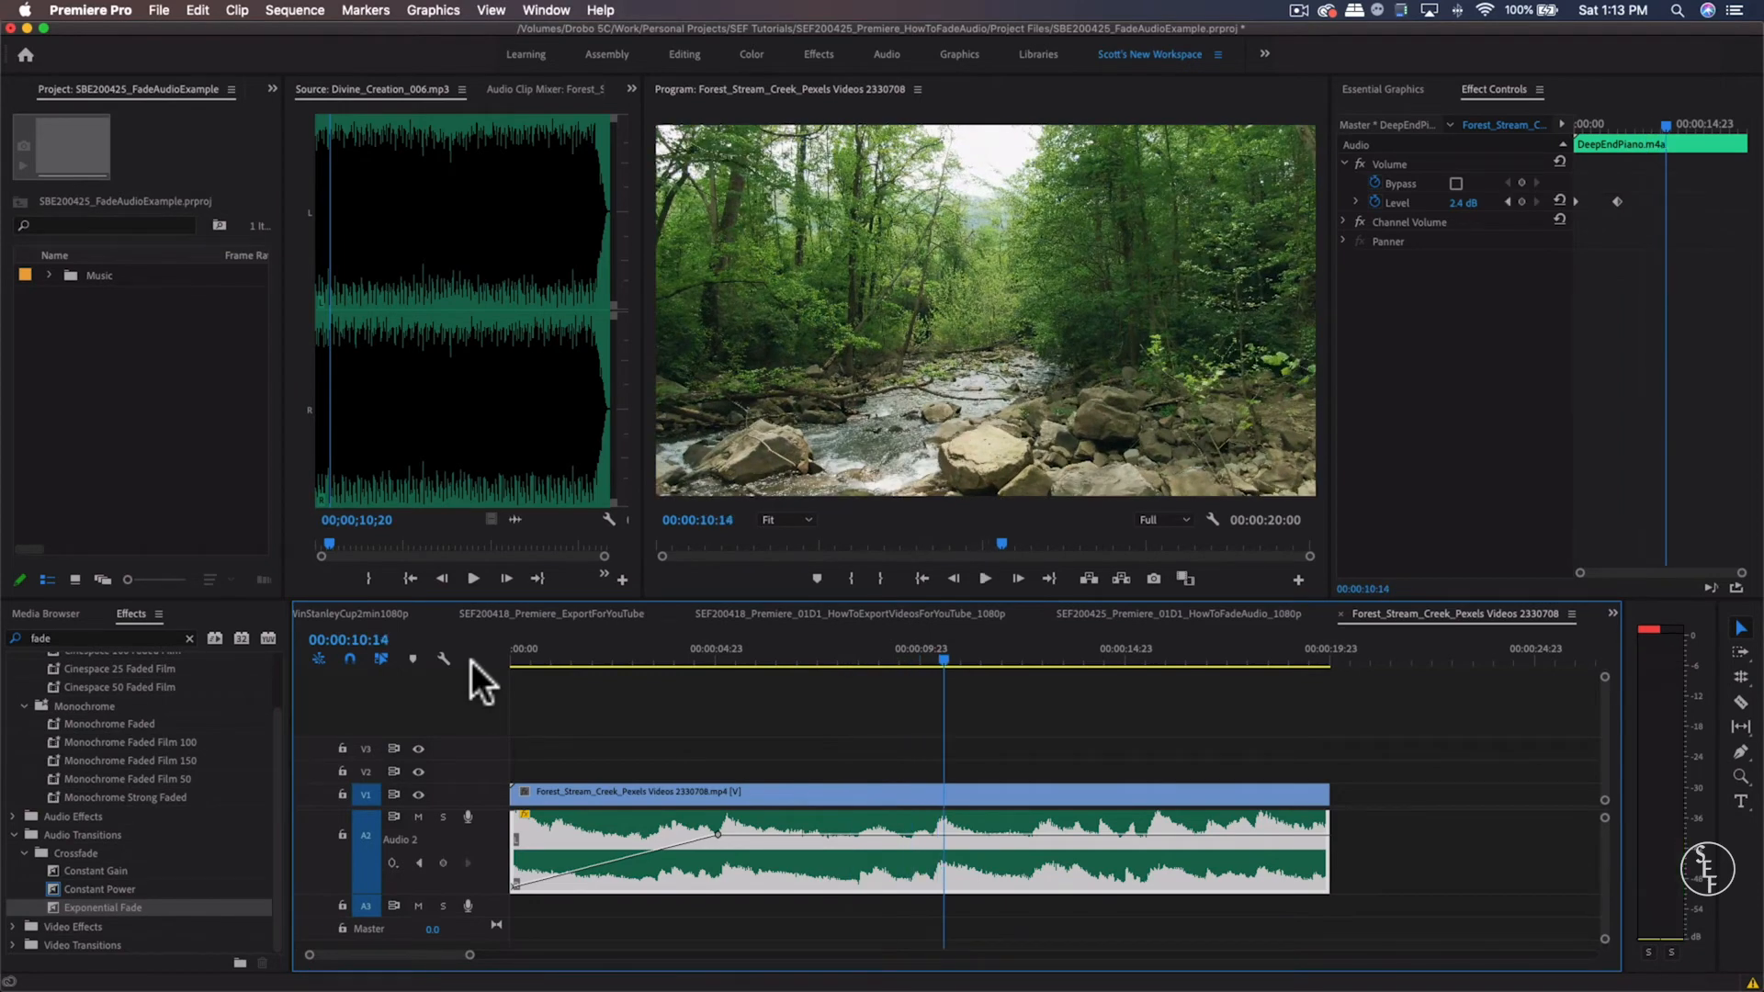